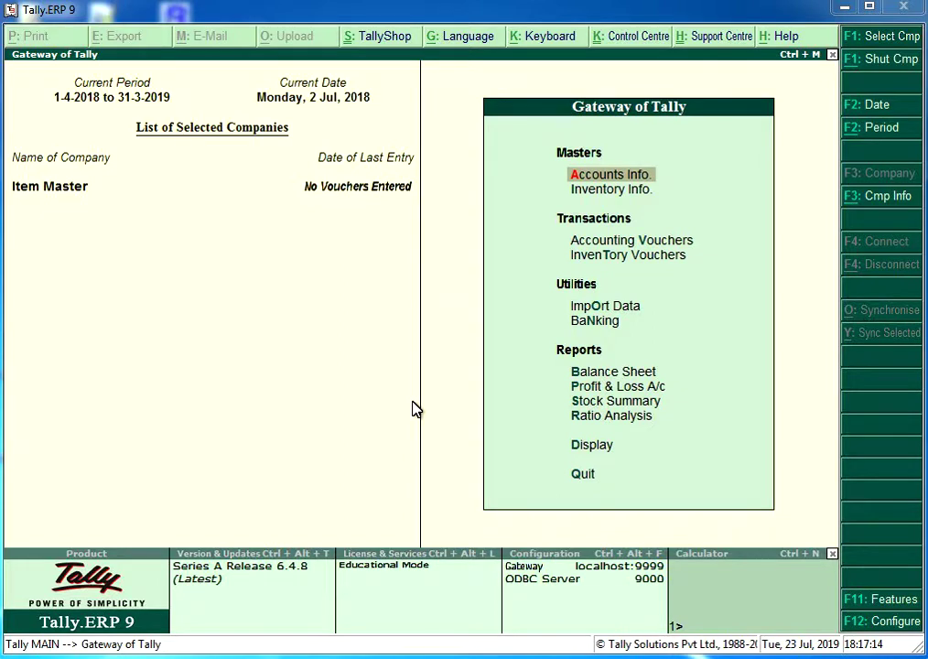
Step: Open the existing Sales voucher type for alteration from the accounts masters
click(588, 179)
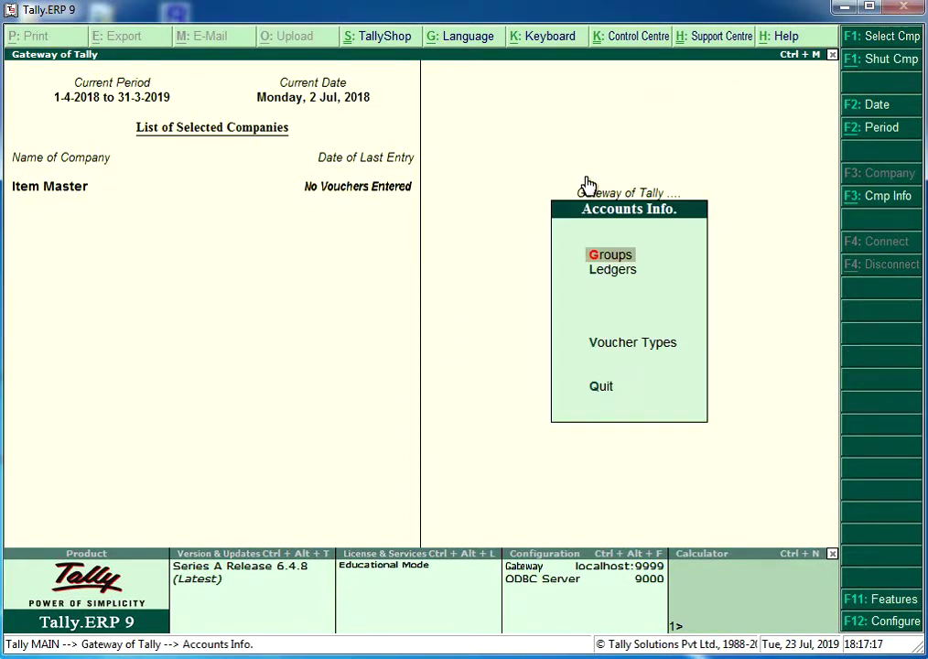
click(622, 344)
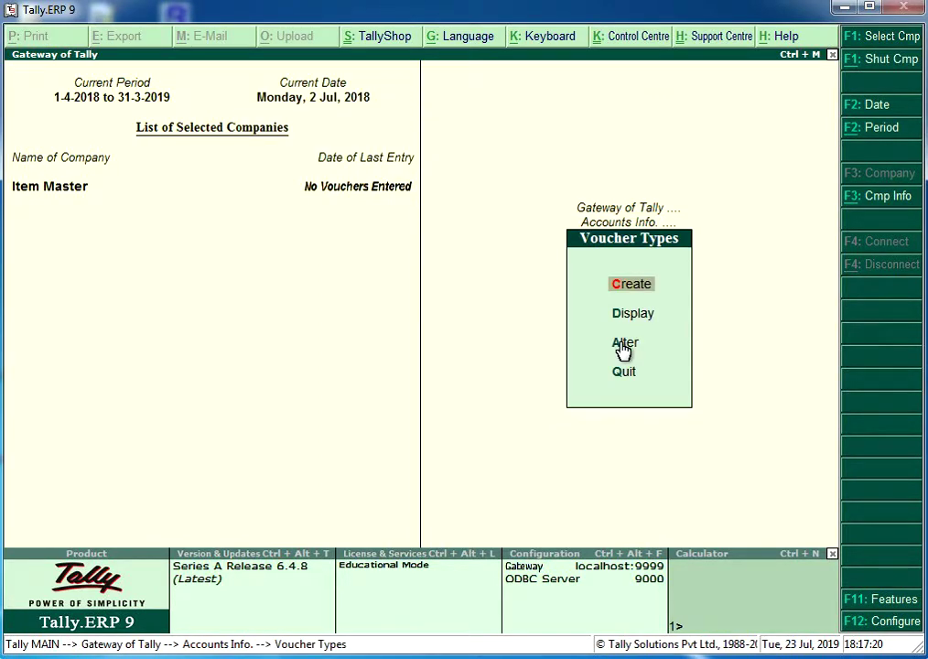
click(623, 344)
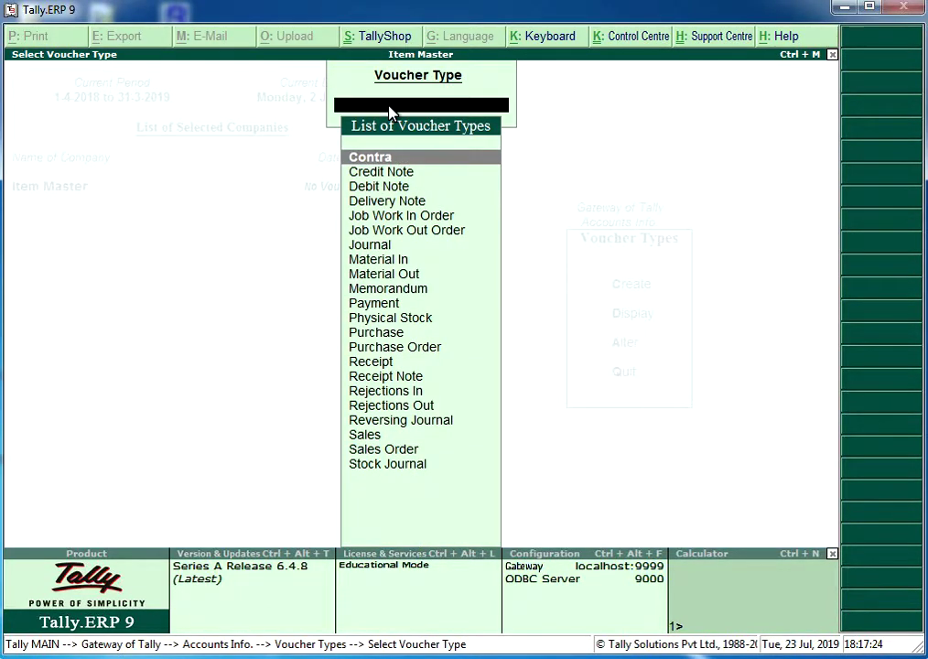
text(Sales)
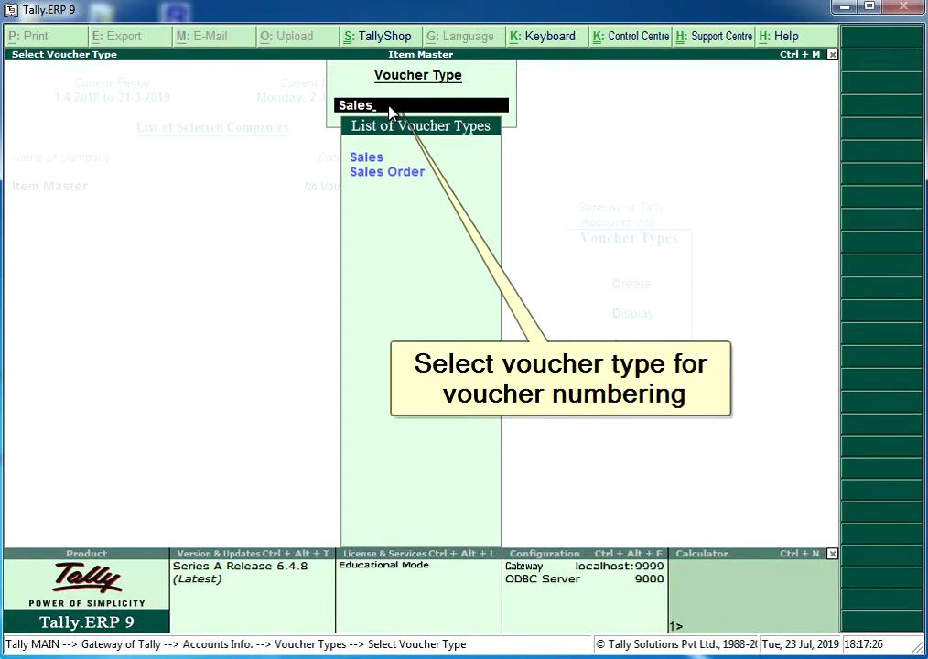
click(366, 160)
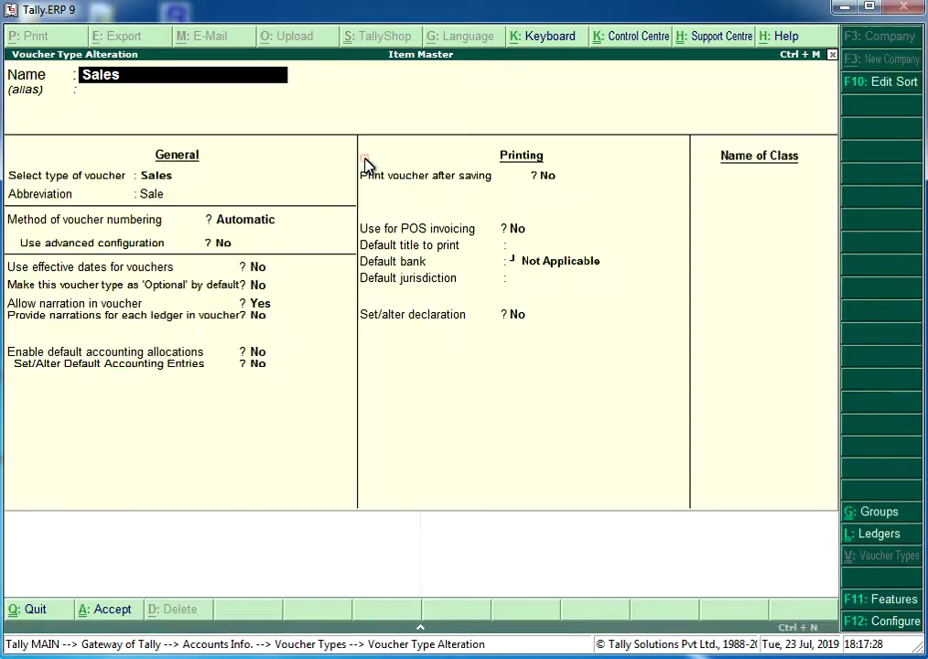
Step: Choose Automatic as the Sales voucher type's numbering method, accept the other default settings, and return to the Gateway of Tally
key(Return)
key(Return)
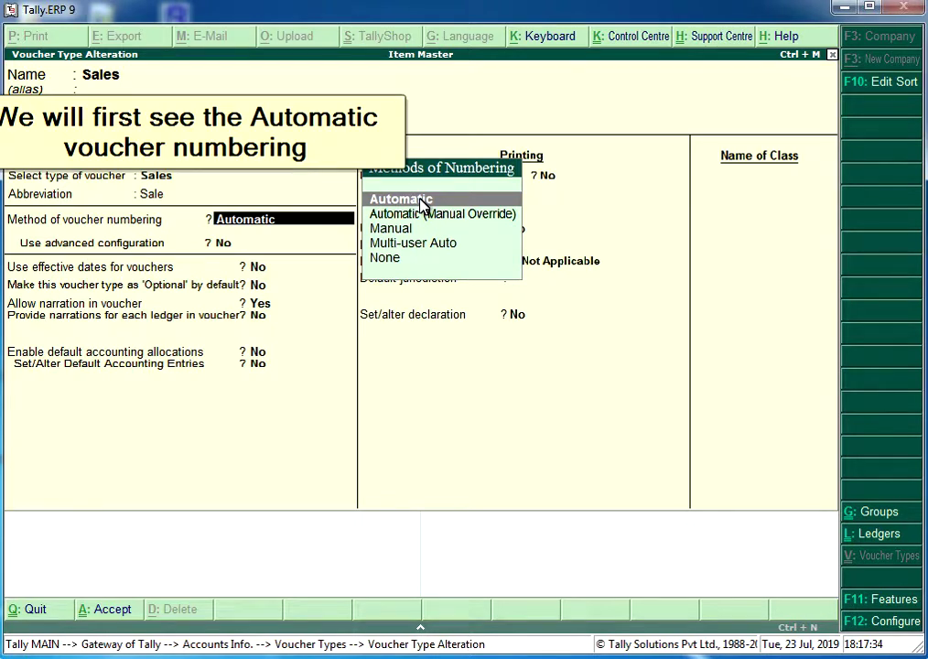
key(Return)
key(Return)
key(Return)
key(Return)
key(Return)
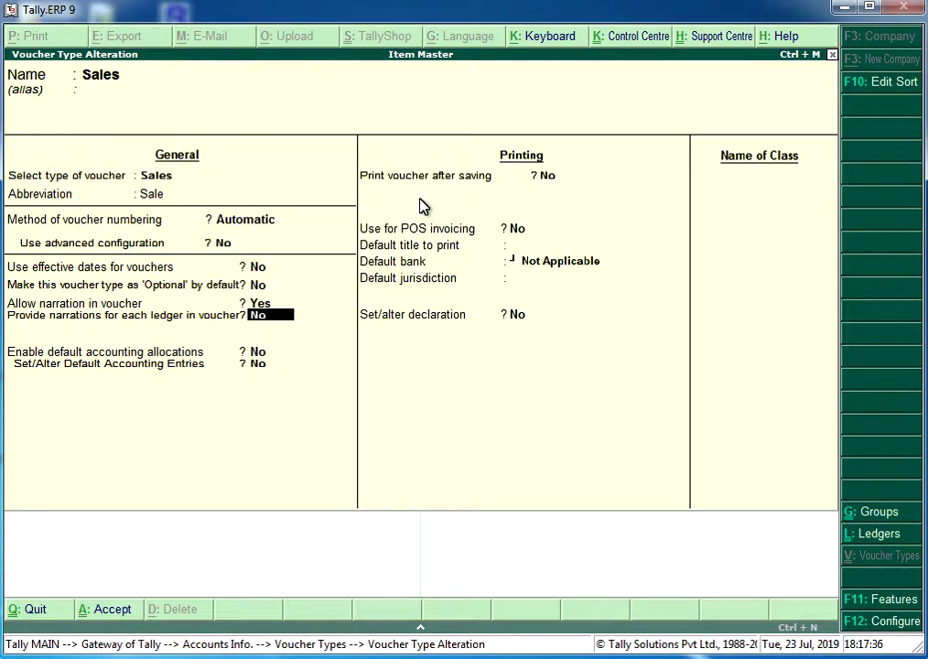
key(Return)
key(Return)
key(Return)
key(Return)
key(Return)
key(Return)
key(Return)
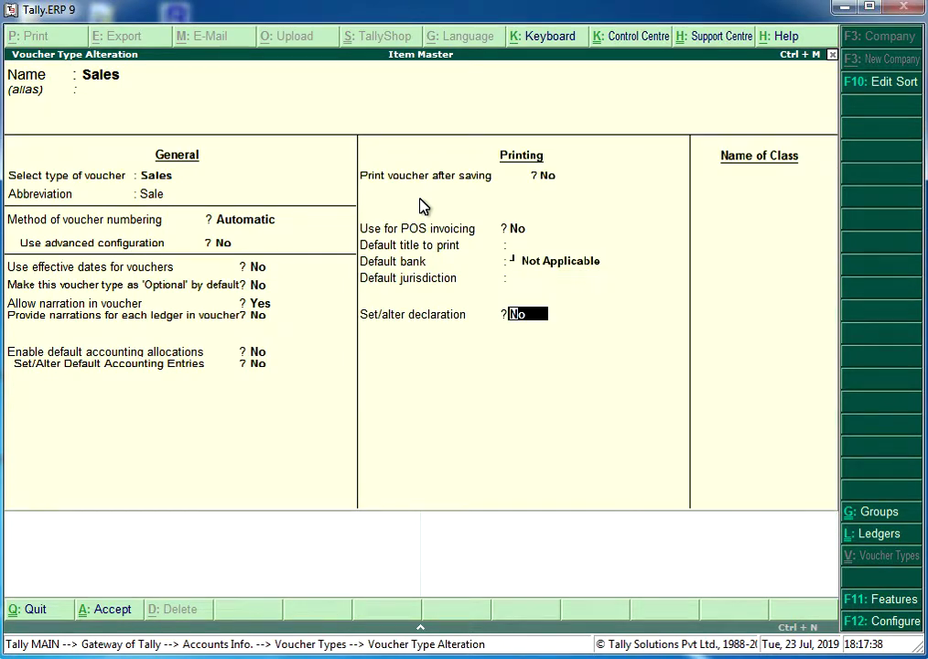
key(Return)
key(Return)
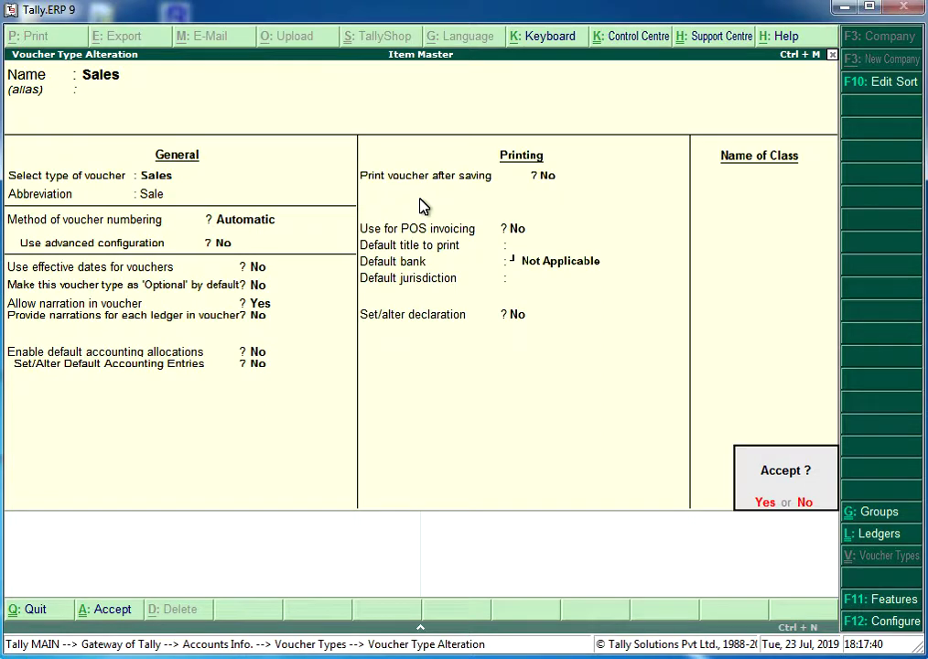
key(Return)
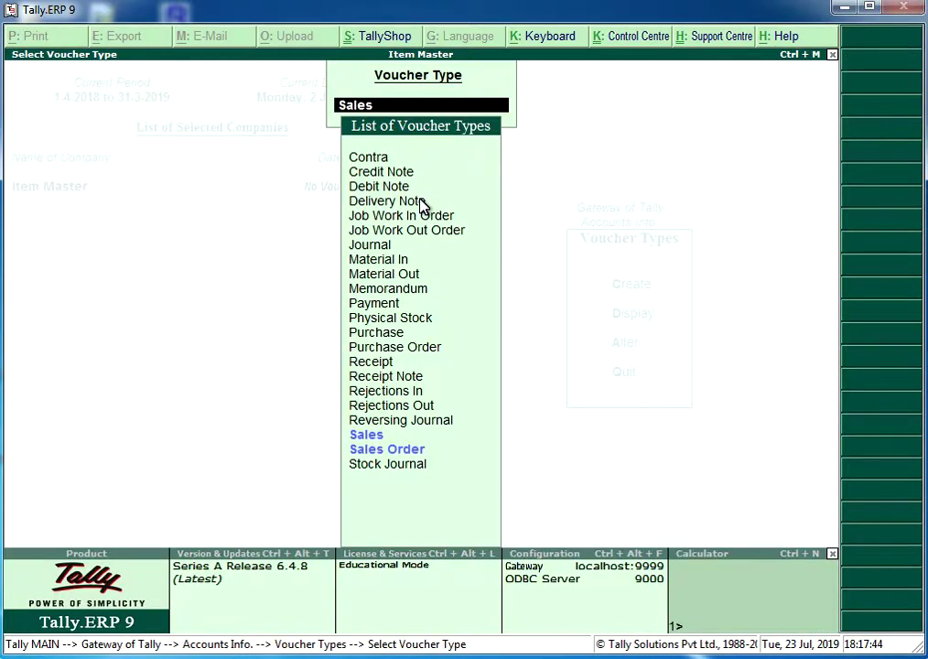
key(Escape)
key(Escape)
key(Escape)
key(Escape)
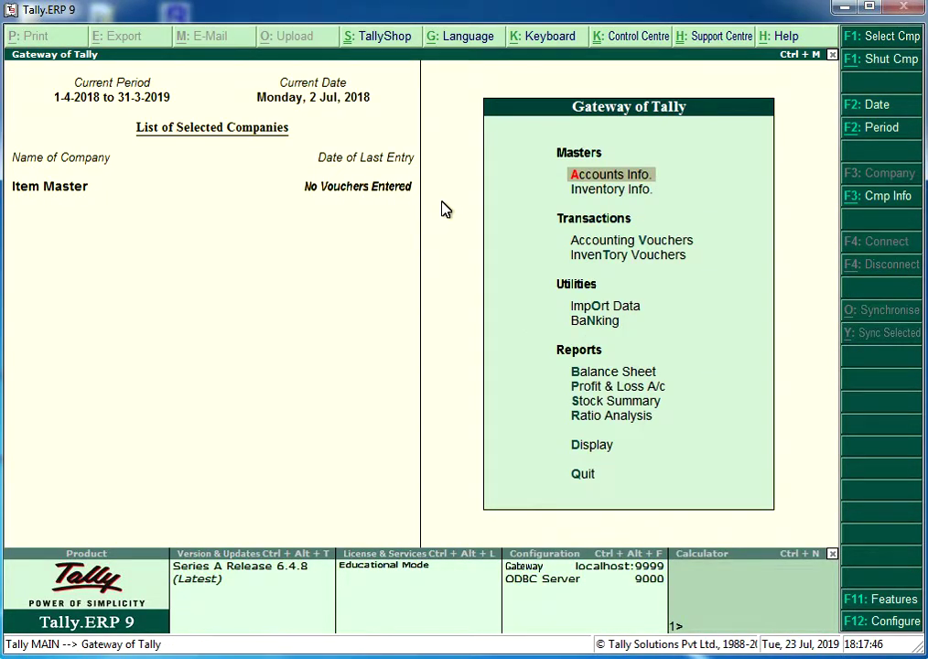
Step: Start a sales voucher with Abc Ltd as the party account and Sales as the sales ledger
click(677, 241)
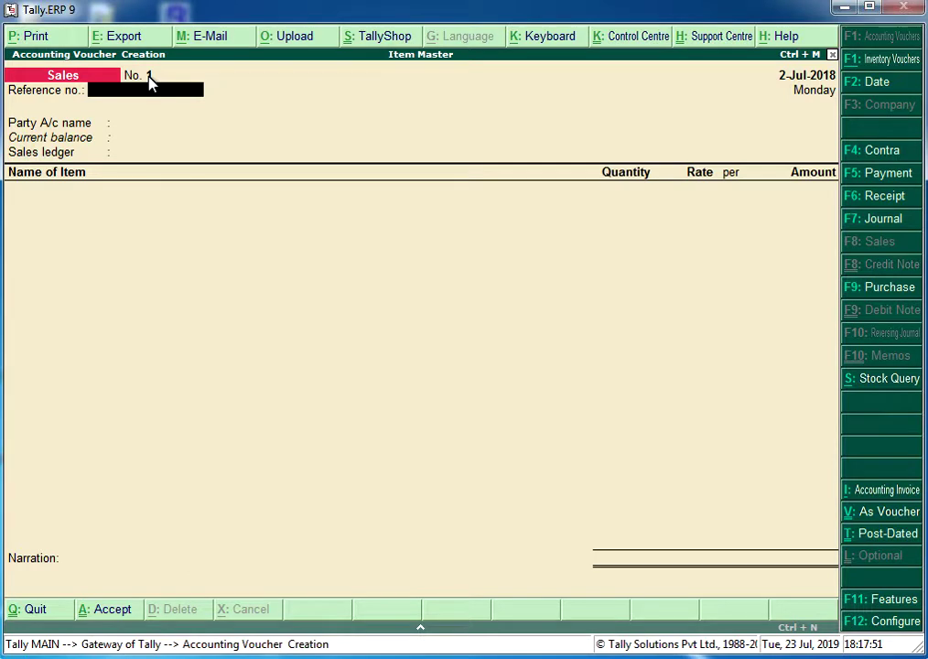
key(Return)
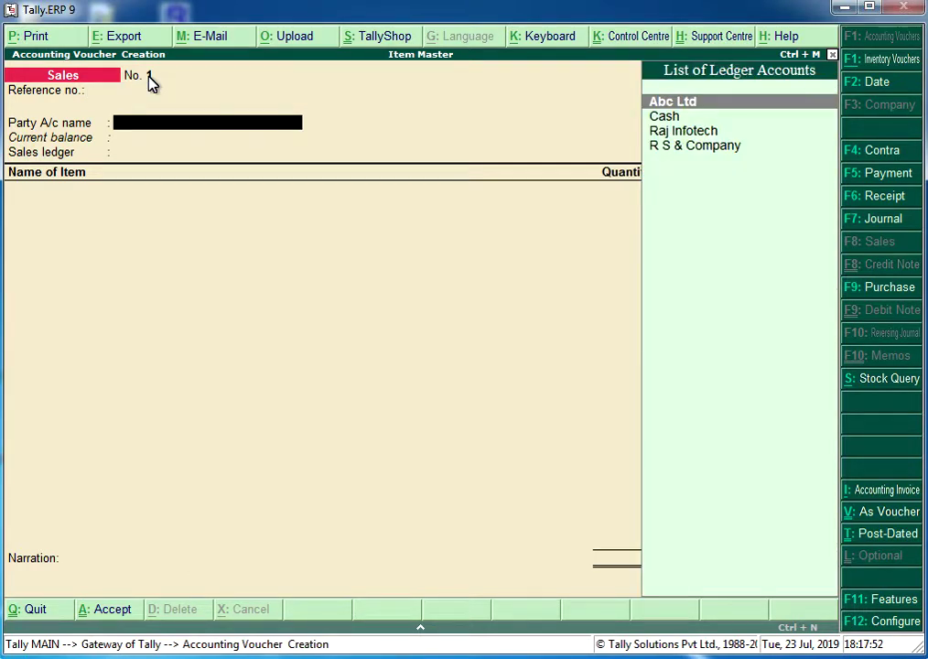
key(Return)
key(Return)
key(Return)
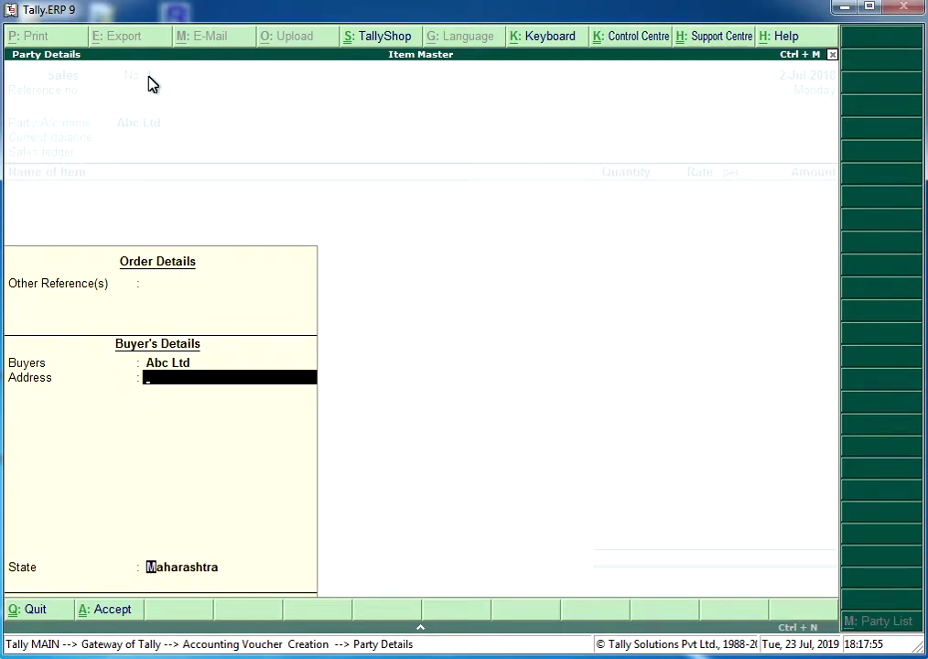
key(Return)
key(Return)
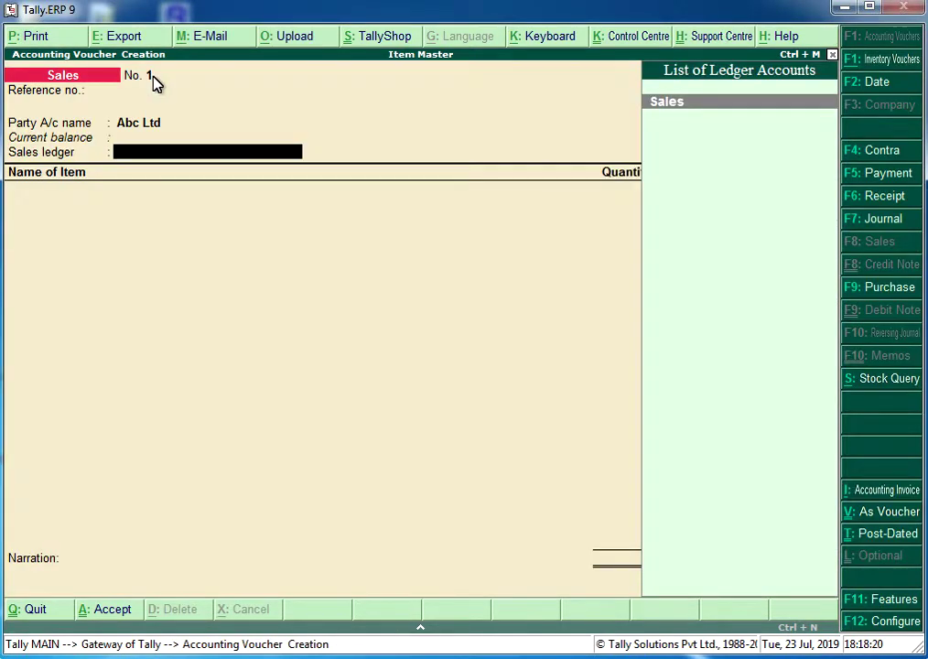
key(Return)
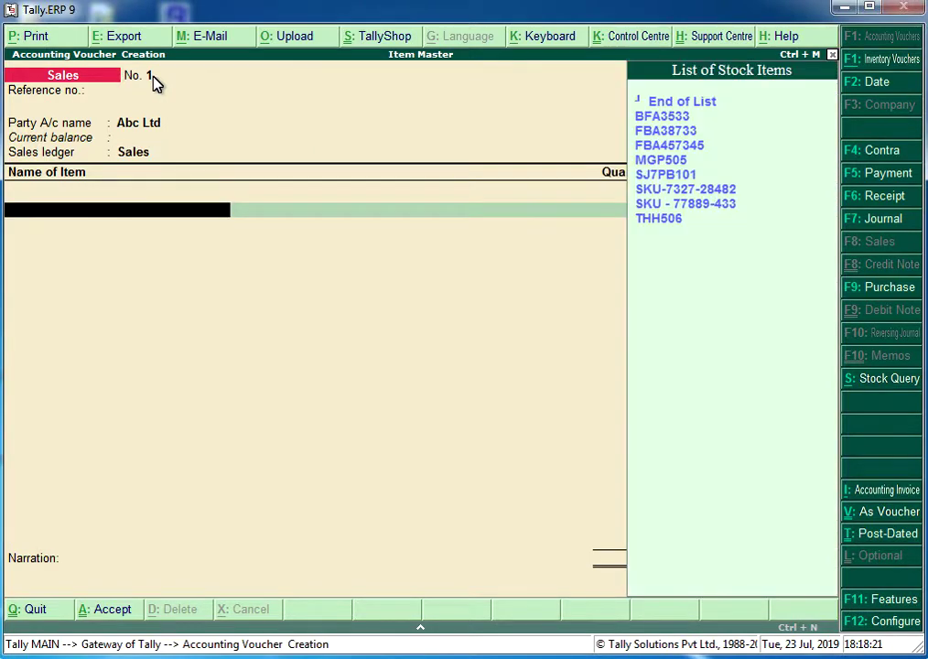
Step: Add stock item FBA38733 to the sales voucher with quantity 10 and rate 252
key(Down)
key(Down)
key(Return)
text(1)
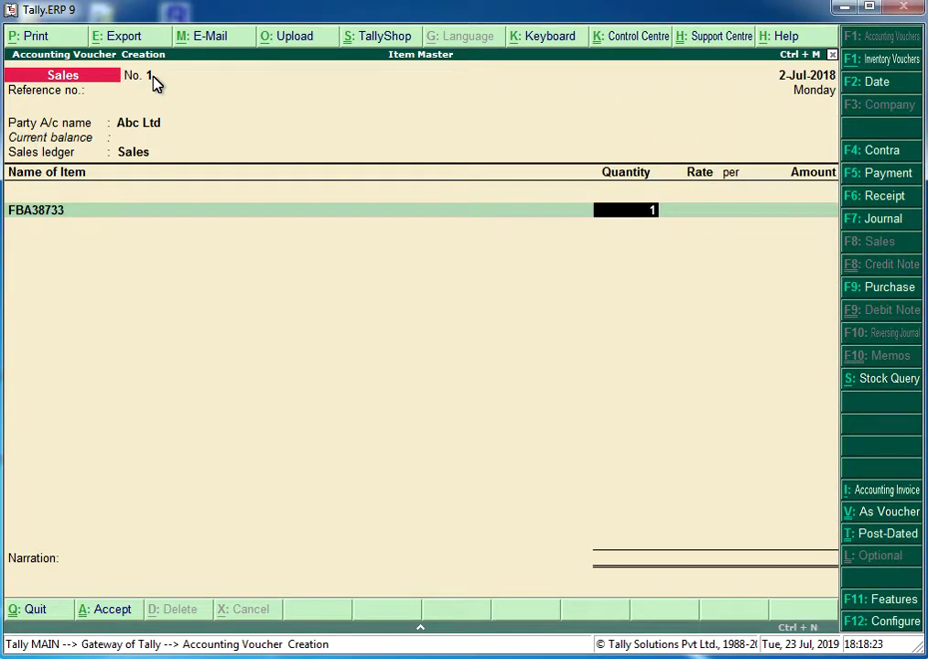
text(0)
key(Return)
text(25)
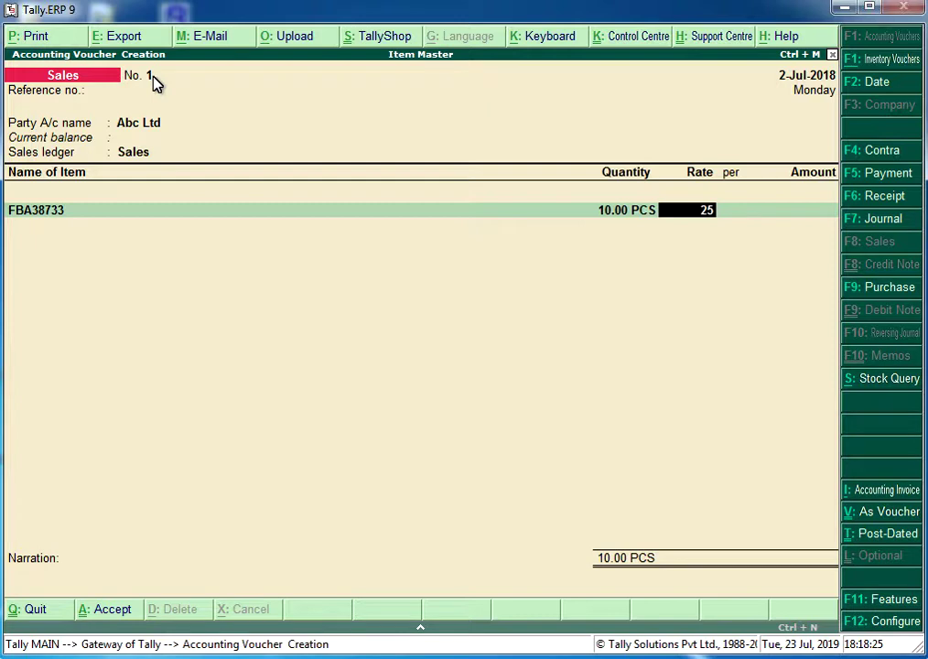
text(2)
key(Return)
key(Return)
key(Return)
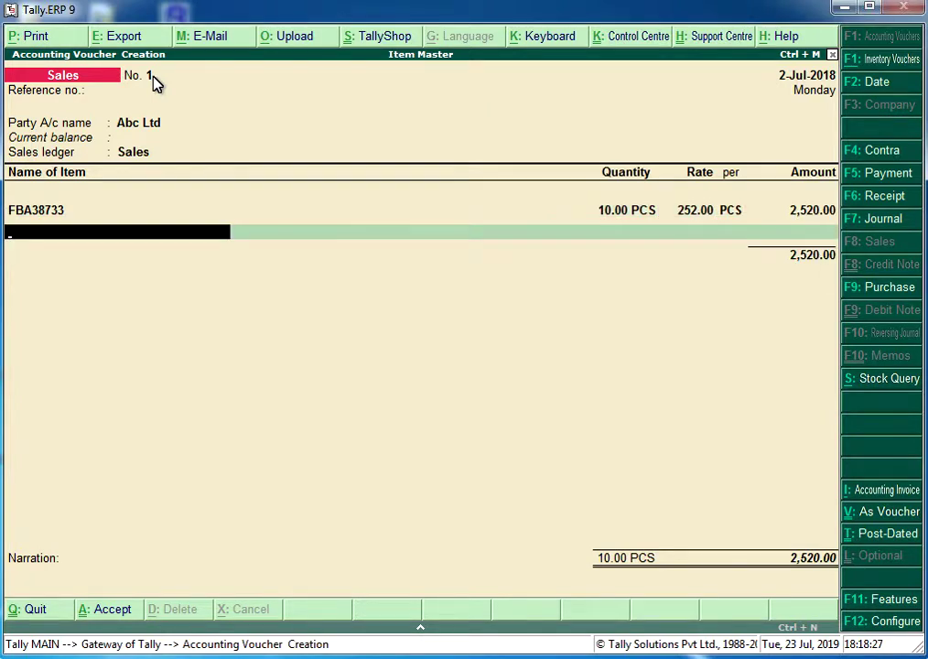
Step: End the item list and save the Abc Ltd sales voucher without a narration
key(Return)
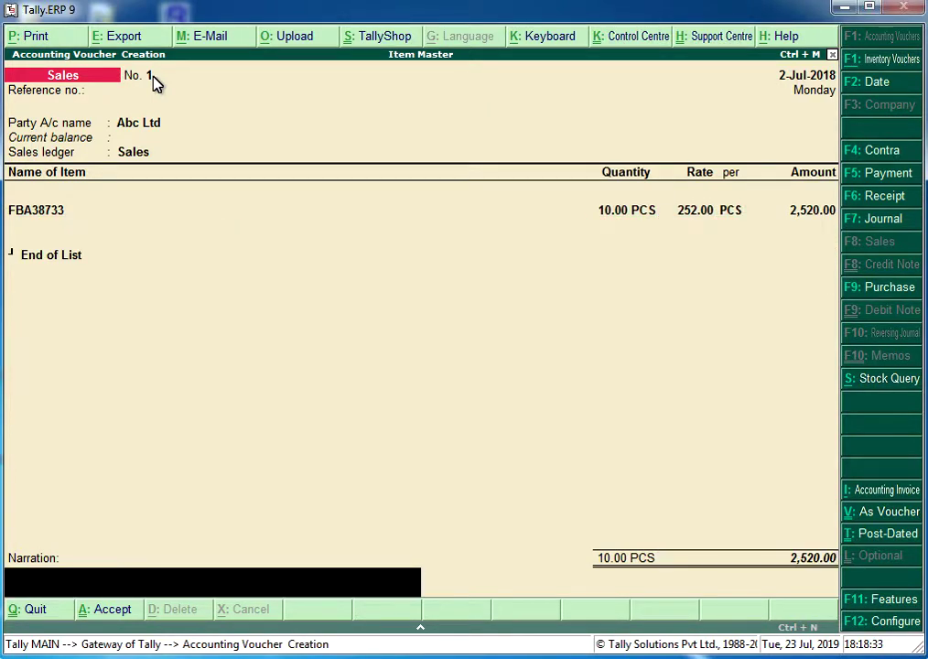
key(Return)
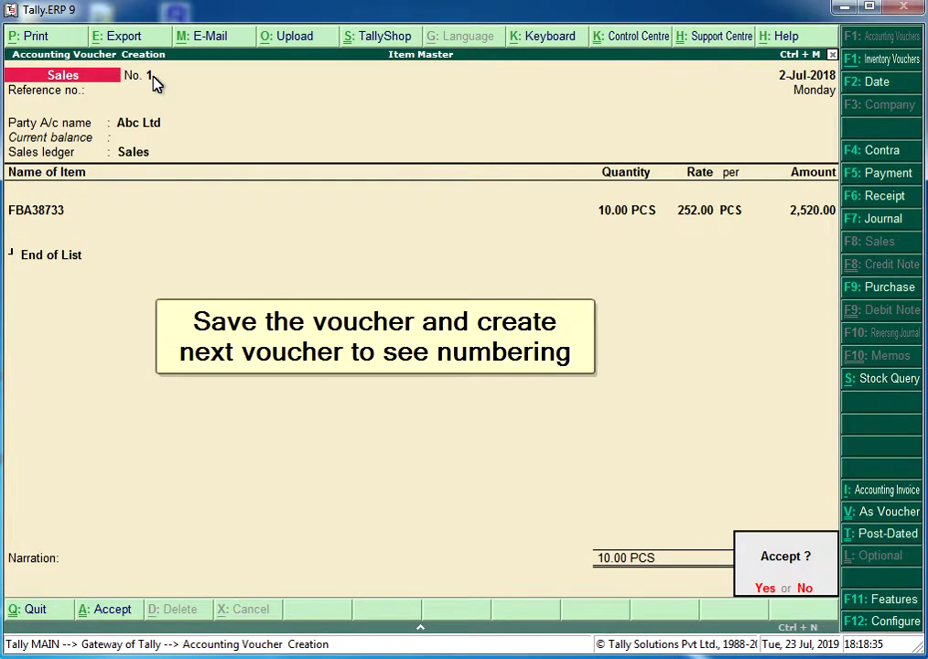
key(Return)
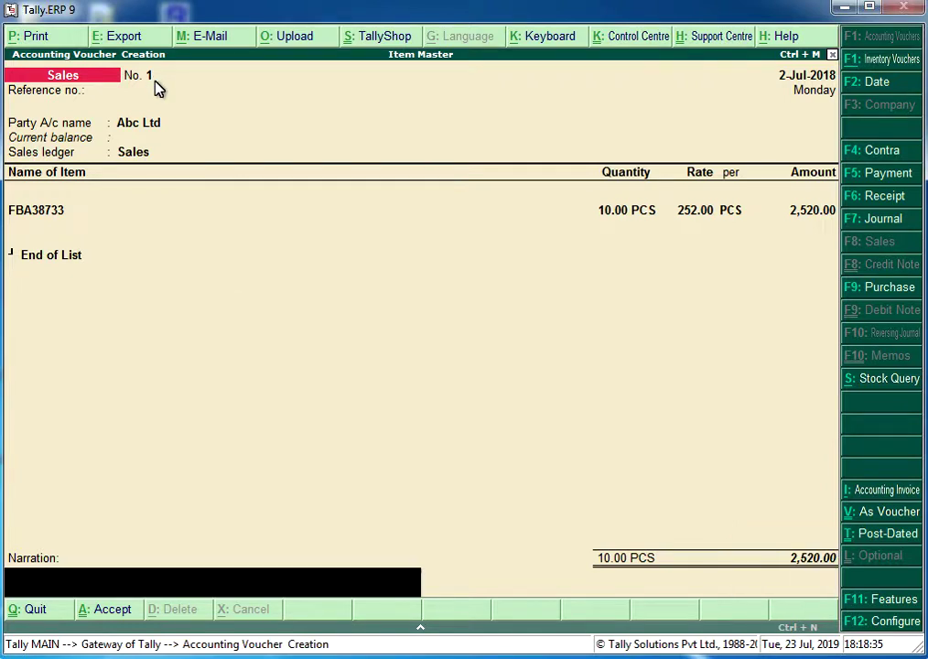
key(Return)
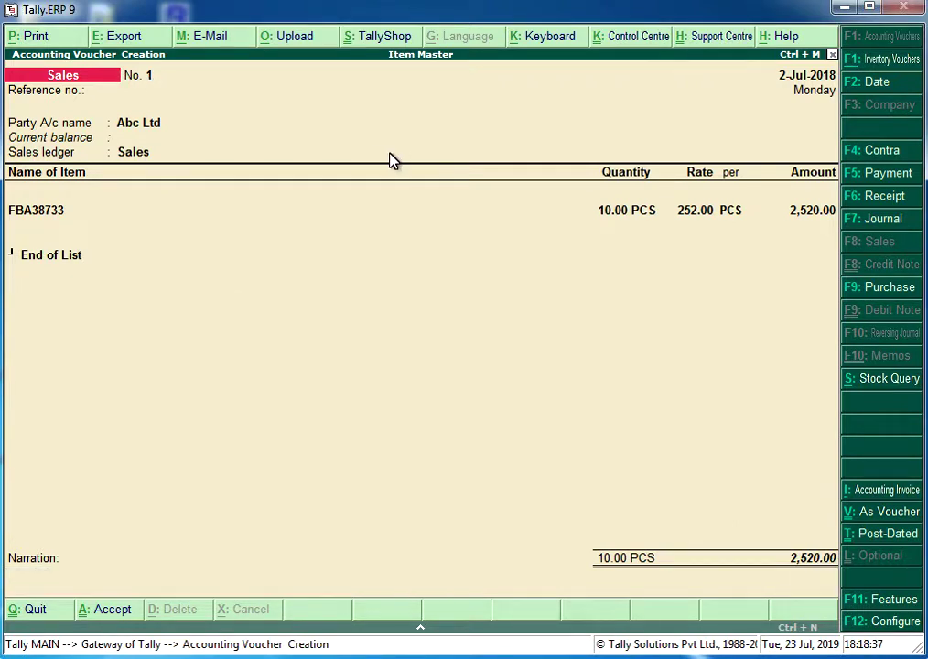
key(Return)
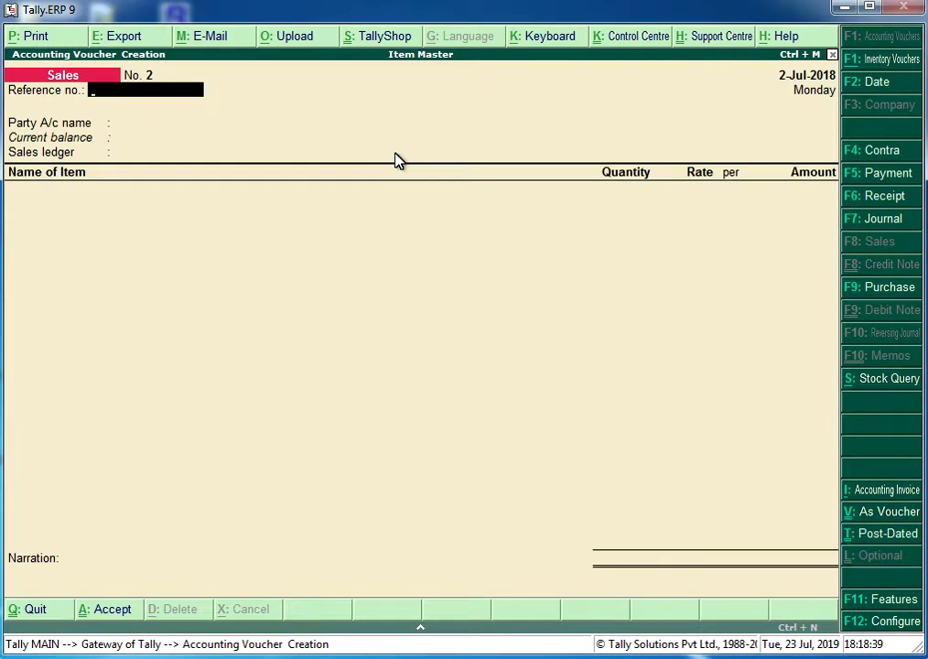
Step: Change the date of the new sales voucher to 31-Jul-2018
click(882, 90)
text(31.)
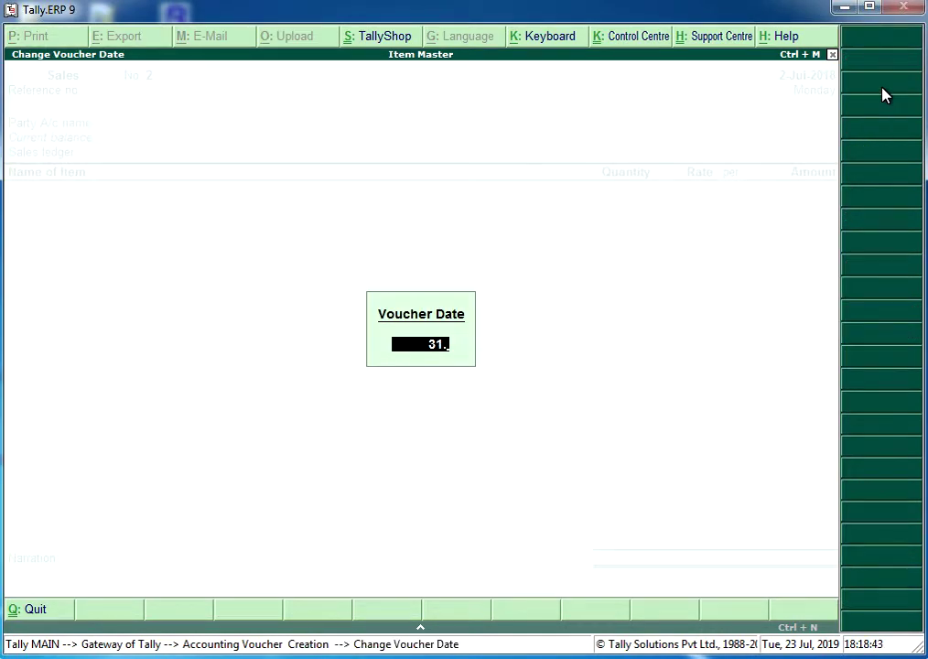
key(Return)
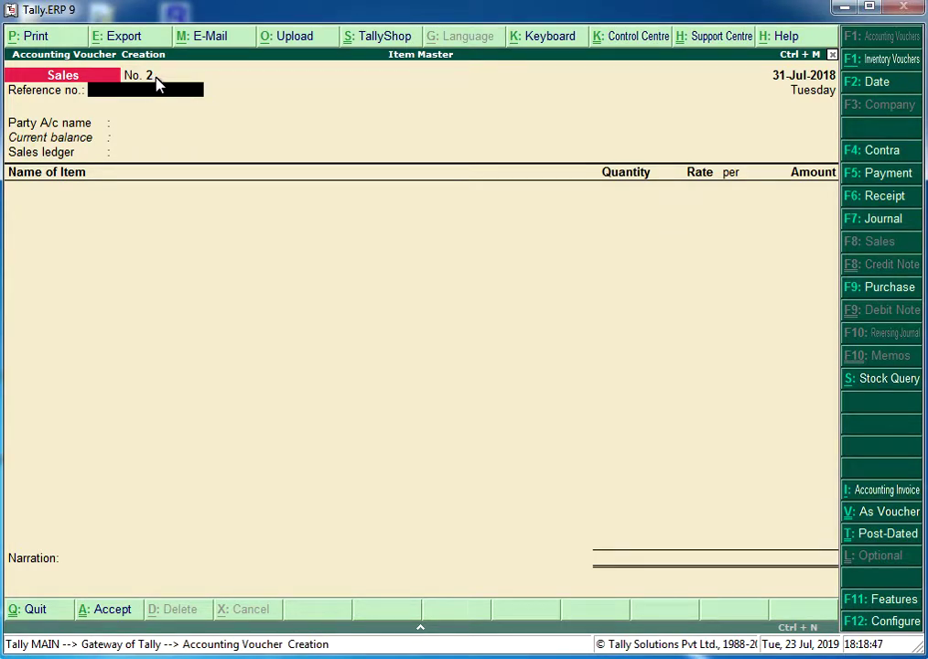
Step: Select Raj Infotech as the party account and Sales as the sales ledger, accepting the default party details
key(Return)
key(Return)
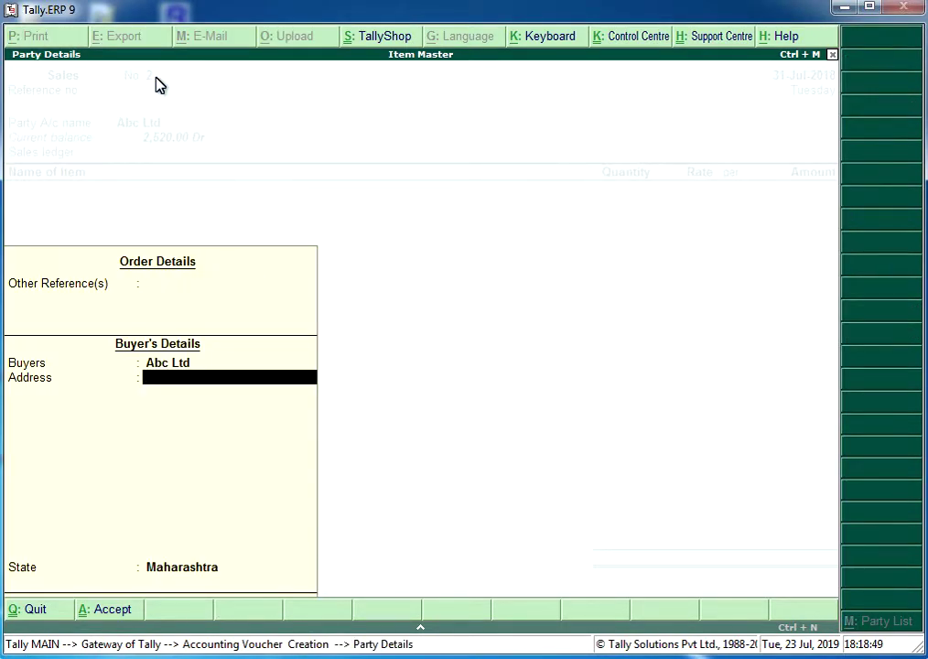
key(Escape)
key(Down)
key(Down)
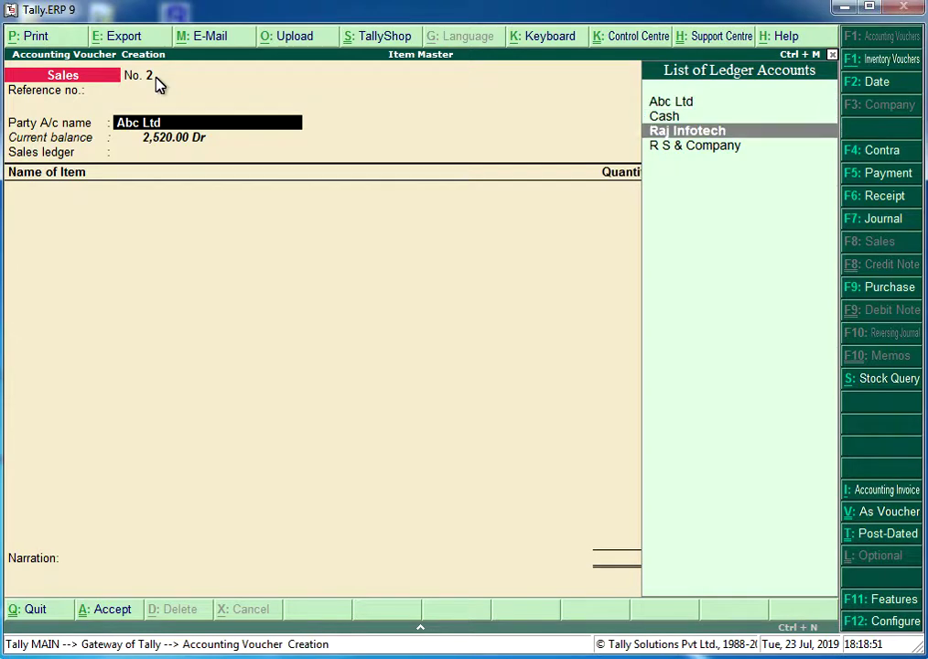
key(Return)
key(Return)
key(ctrl+a)
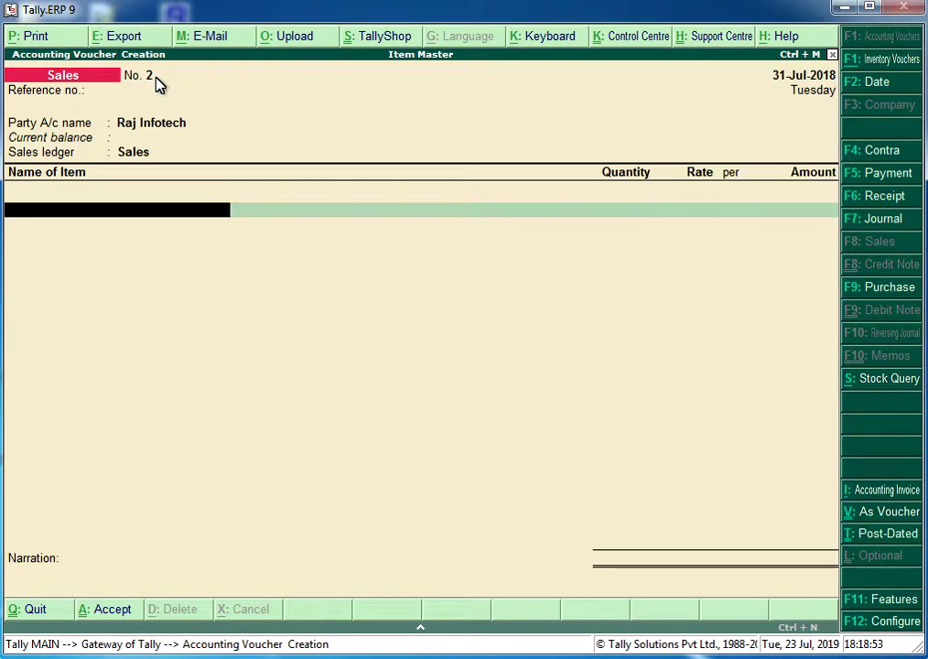
Step: Add stock item FBA457345 to the voucher with quantity 12 and rate 2352
key(Down)
key(Down)
key(Down)
key(Return)
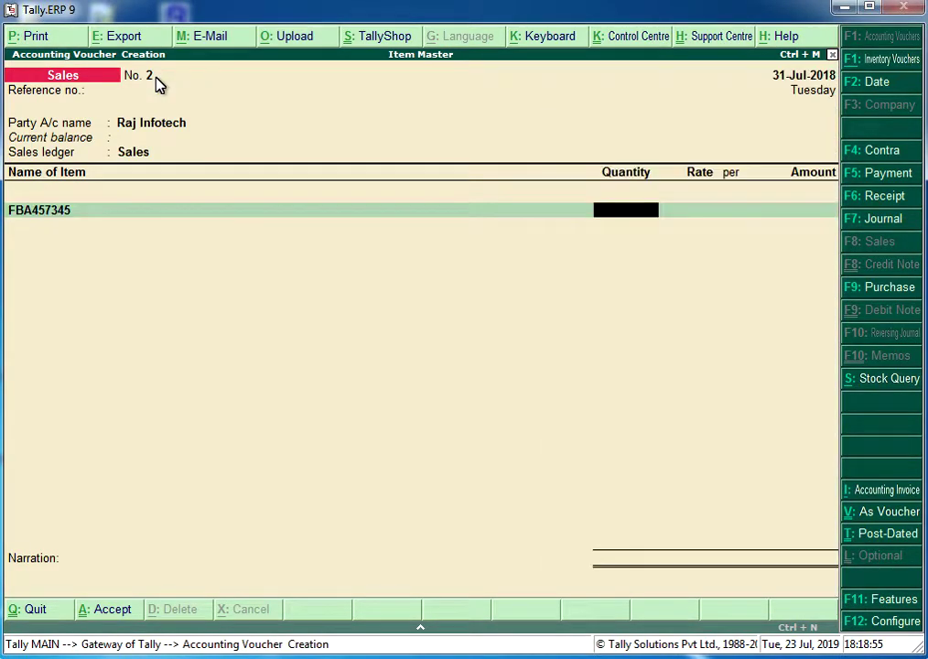
text(12)
key(Return)
text(2352)
key(Return)
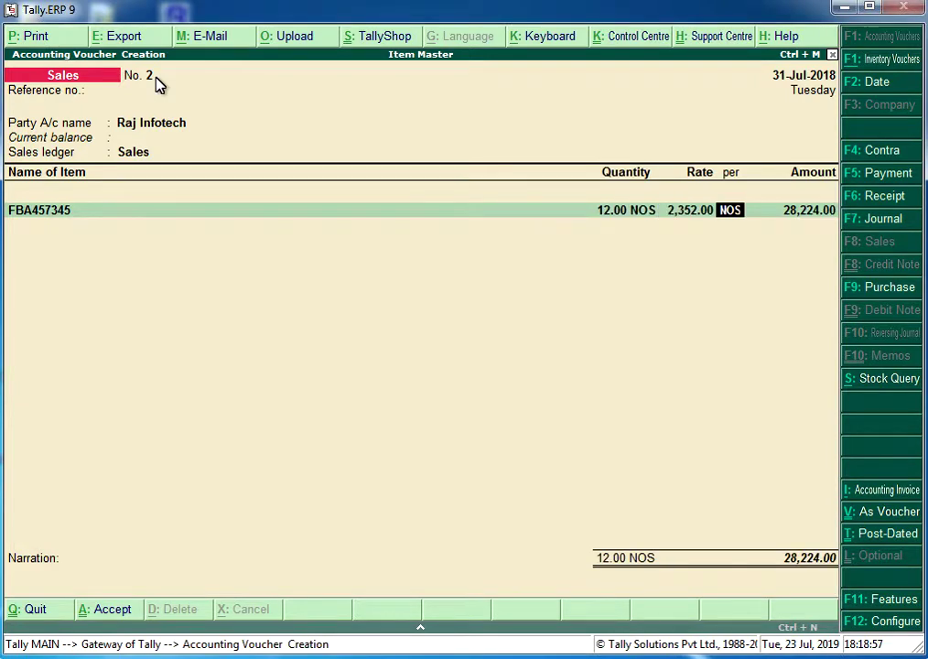
key(Return)
key(Return)
Step: End the item list and save the Raj Infotech sales voucher without a narration
key(Return)
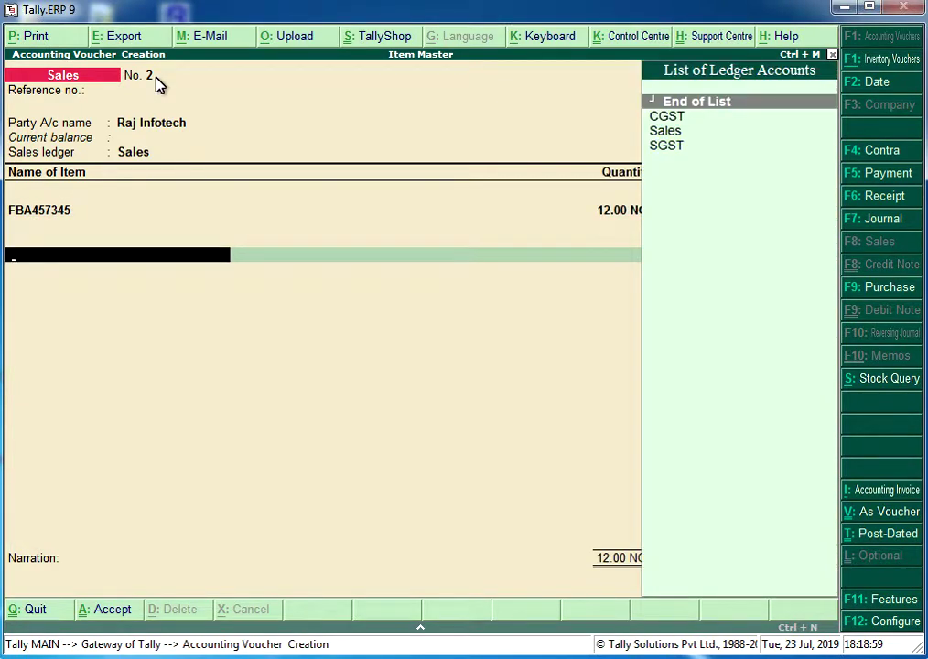
key(Return)
key(Return)
key(Return)
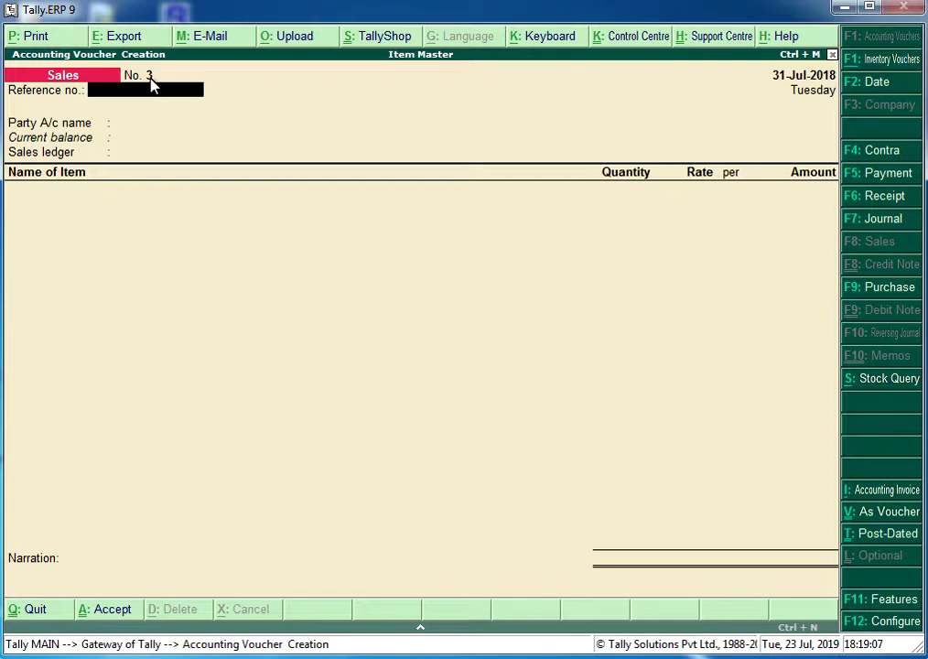
Step: Leave voucher entry without creating another voucher and open the Sales voucher type for alteration
key(Escape)
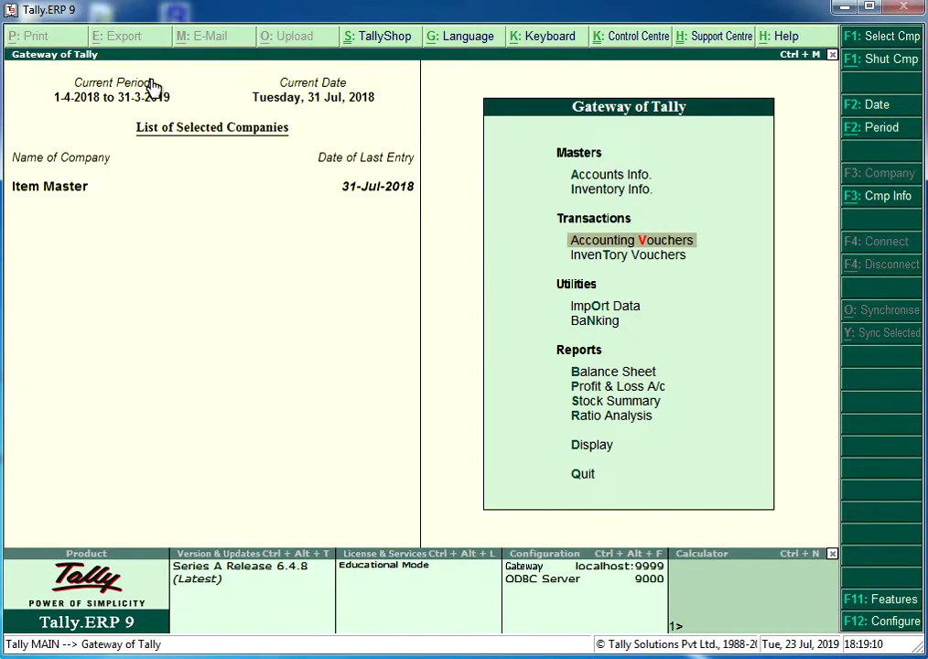
key(Up)
key(Up)
key(Return)
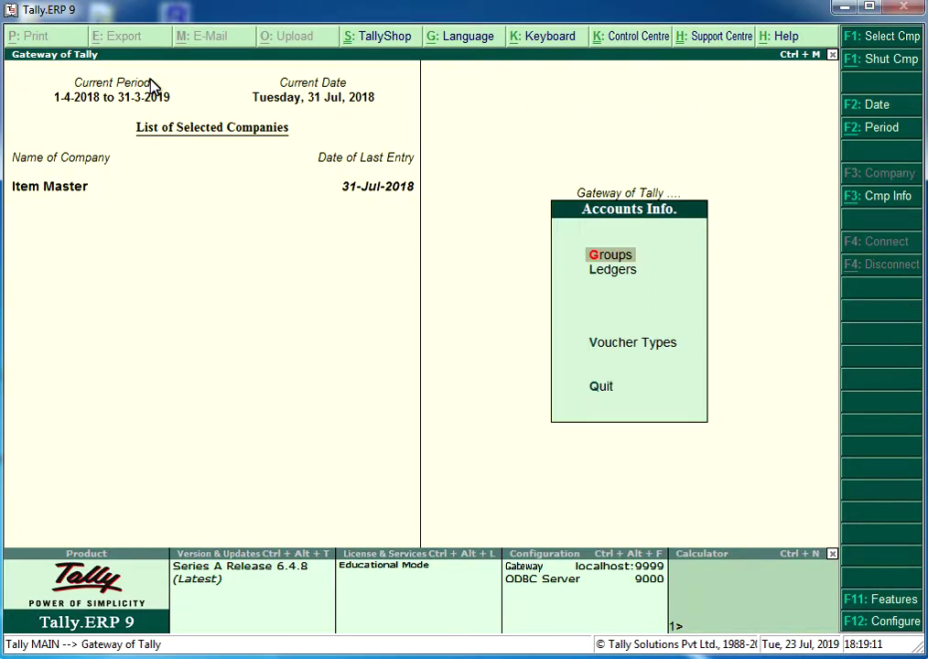
key(v)
key(Down)
key(Down)
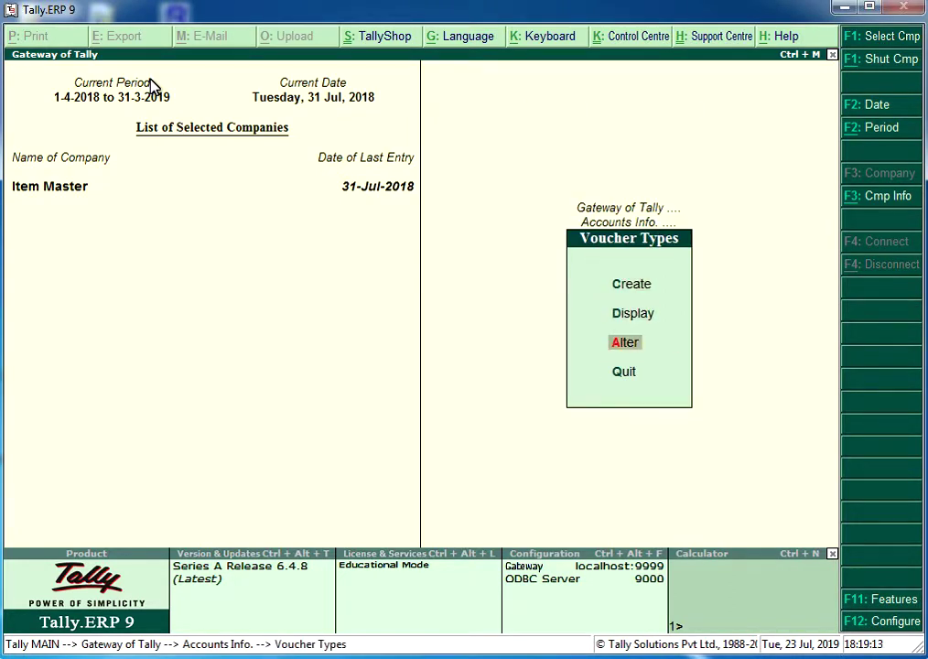
key(Return)
text(Sales)
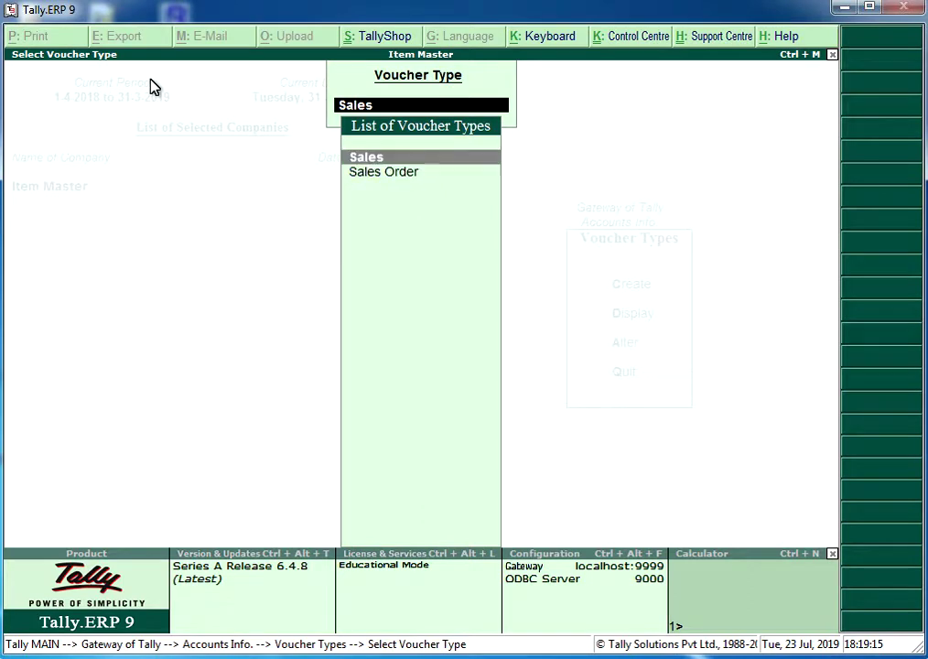
key(Return)
Step: Set the Sales voucher type's method of voucher numbering to Automatic (Manual Override) and agree to changing the numbering of existing transactions
key(Return)
key(Return)
key(Return)
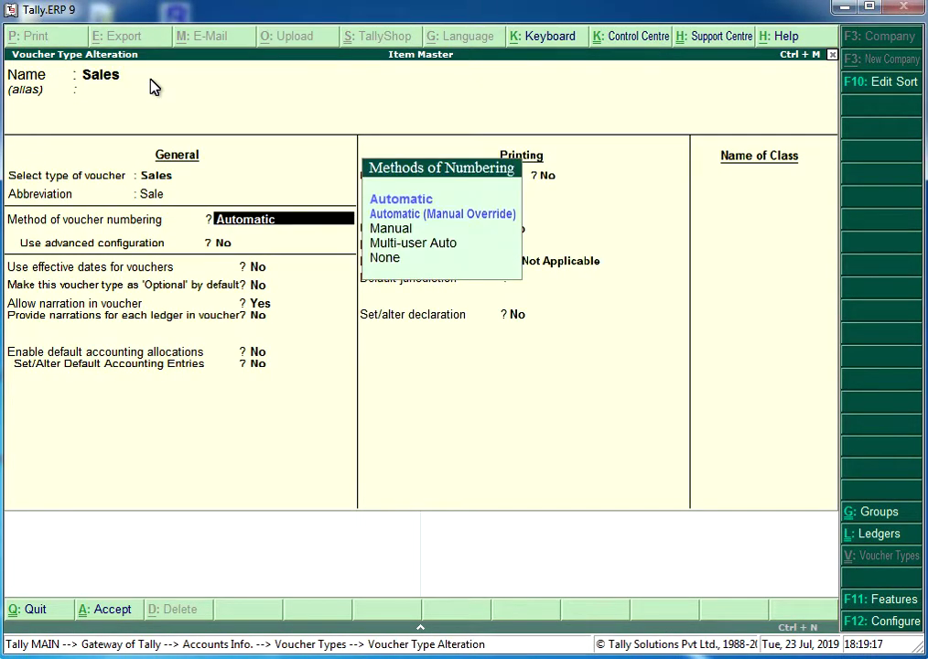
key(Down)
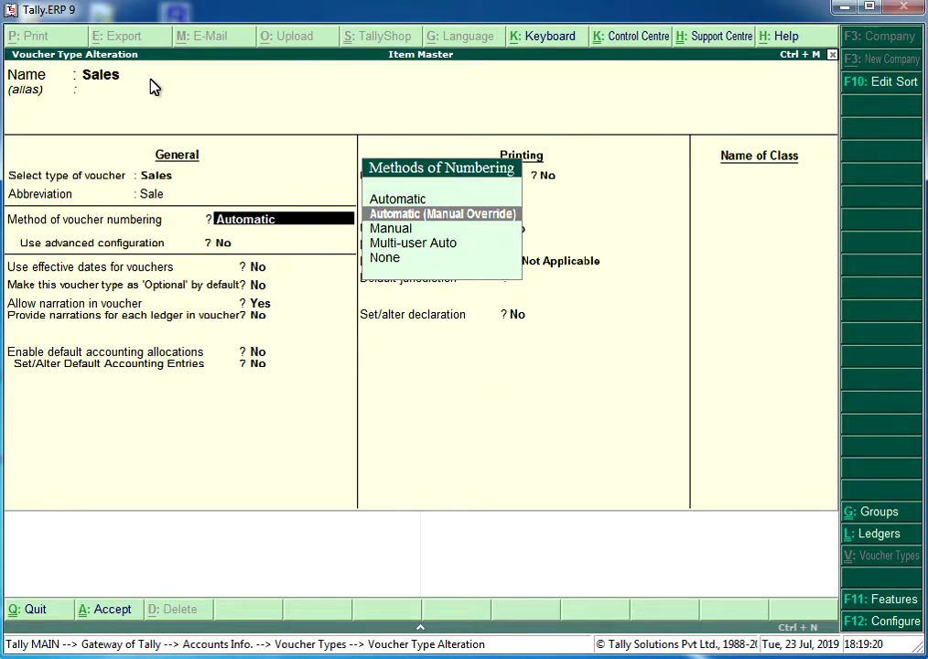
key(Return)
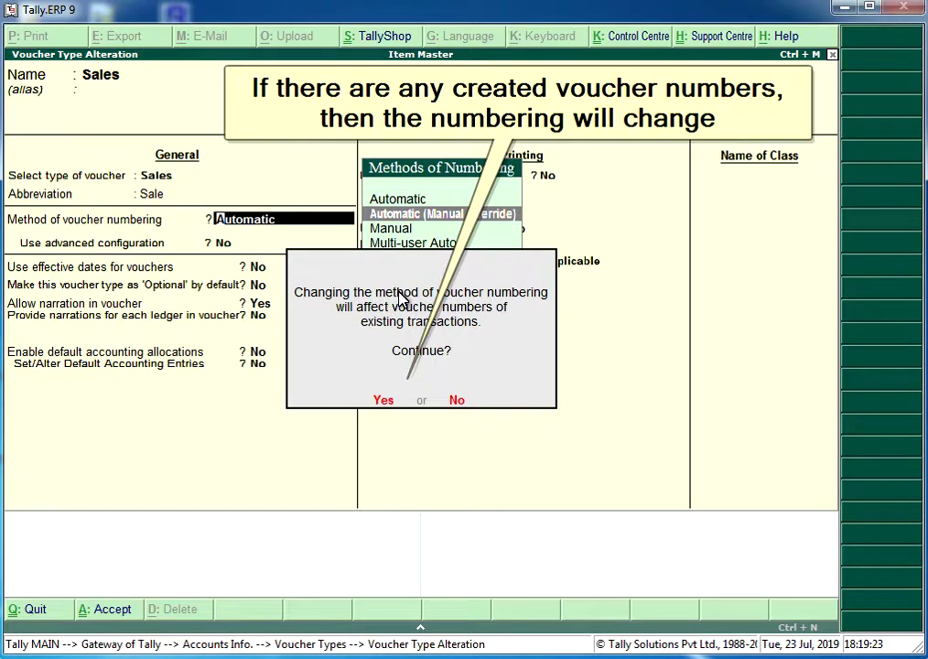
click(381, 399)
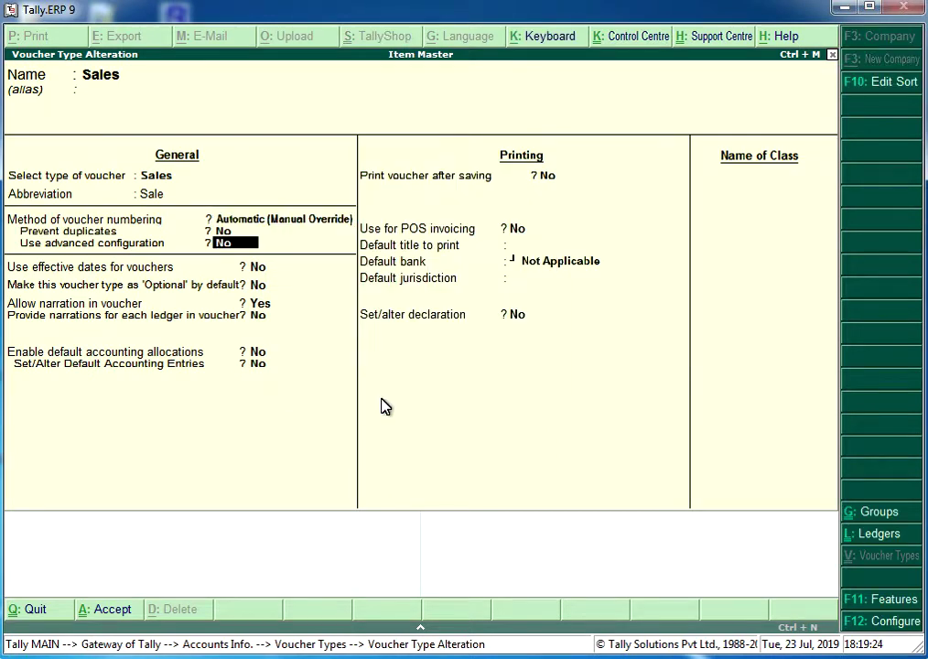
Step: Accept the remaining default settings of the Sales voucher type, save it and return to the Gateway of Tally
key(Return)
key(Return)
key(Return)
key(Return)
key(Return)
key(Return)
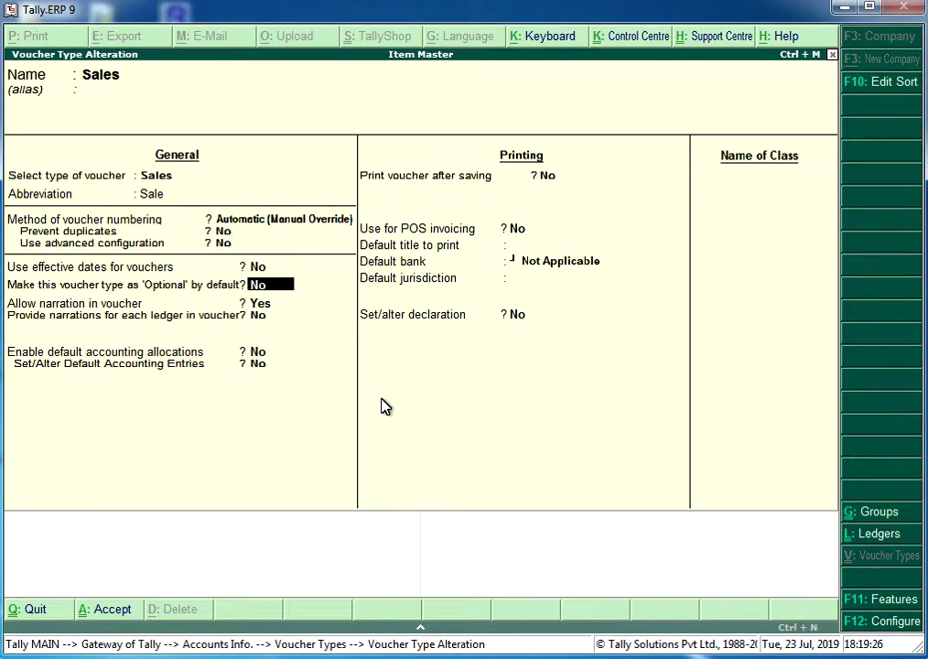
key(Return)
key(Return)
key(Return)
key(Return)
key(Return)
key(Return)
key(Return)
key(Return)
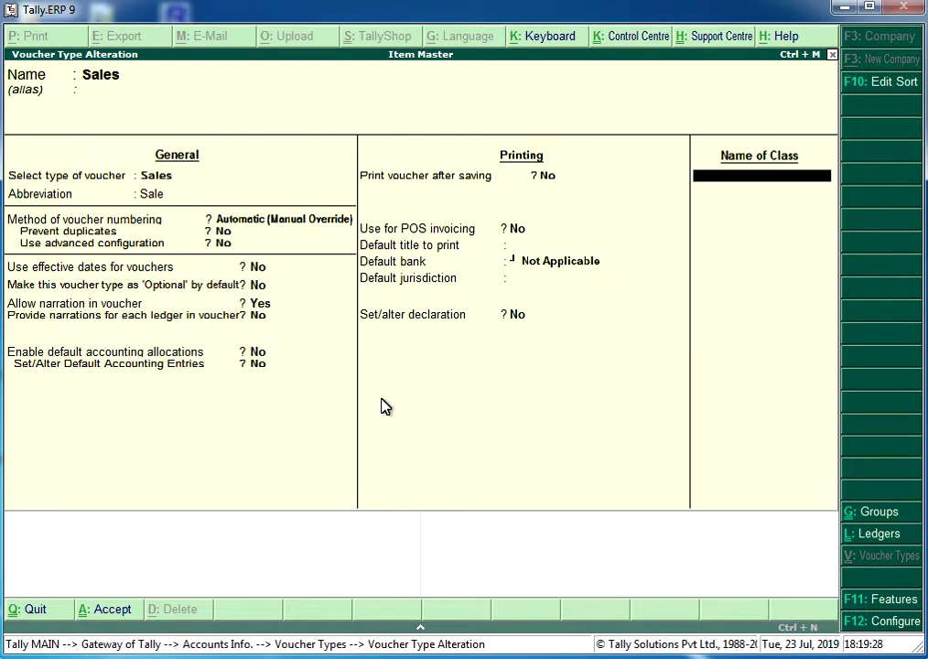
key(Escape)
key(Escape)
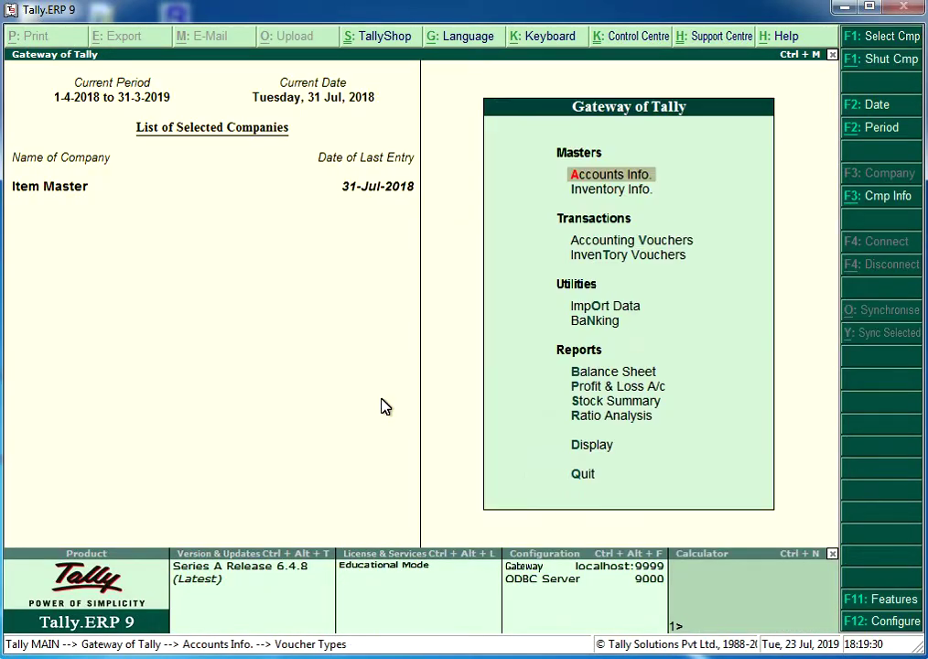
Step: Start a sales voucher keeping number 1, with R S & Company as the party account and Sales as the sales ledger
key(v)
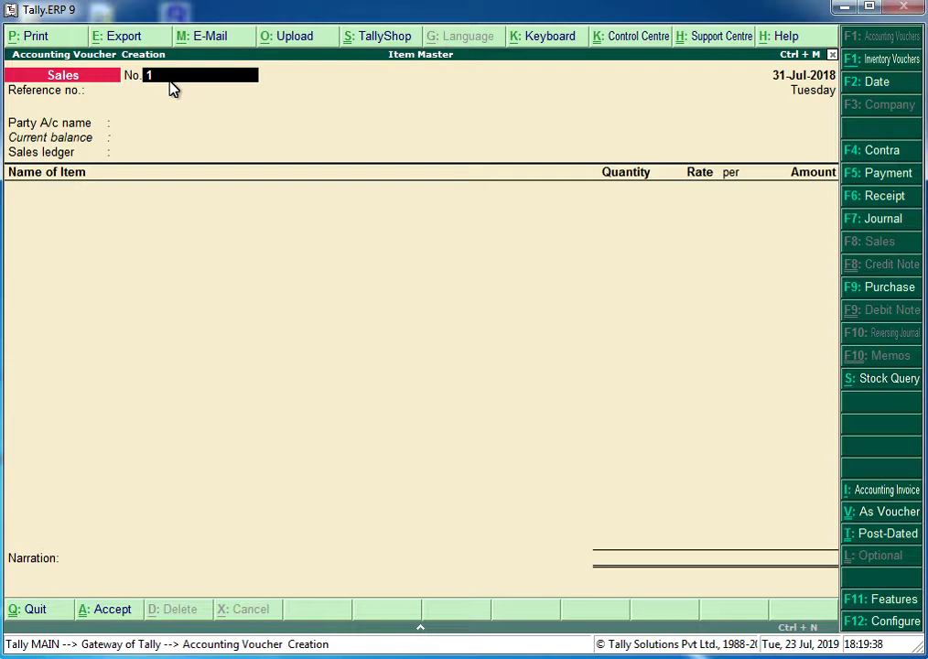
key(Return)
key(Return)
key(Down)
key(Down)
key(Down)
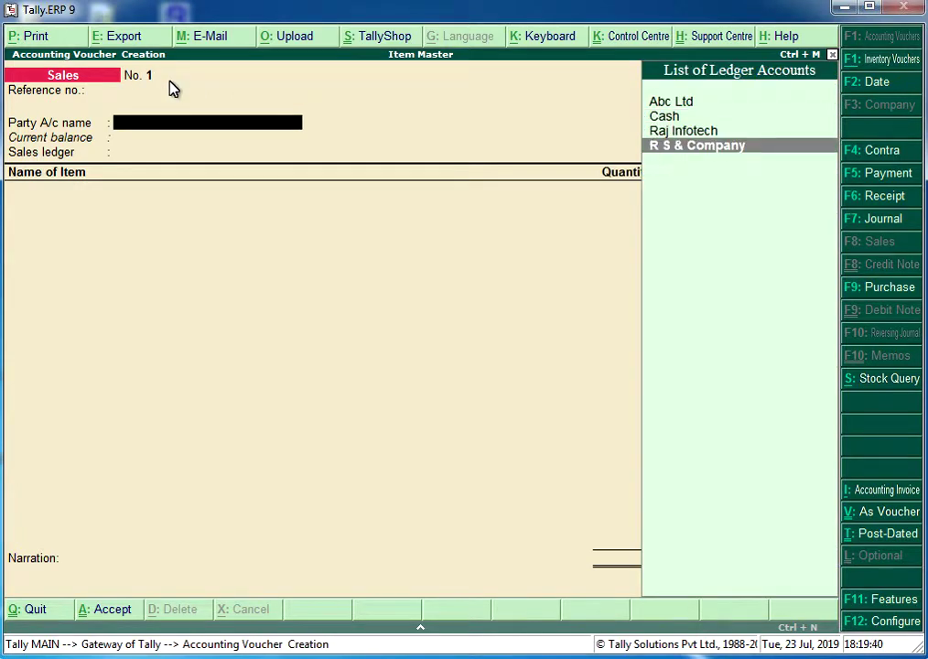
key(Return)
key(Return)
key(Return)
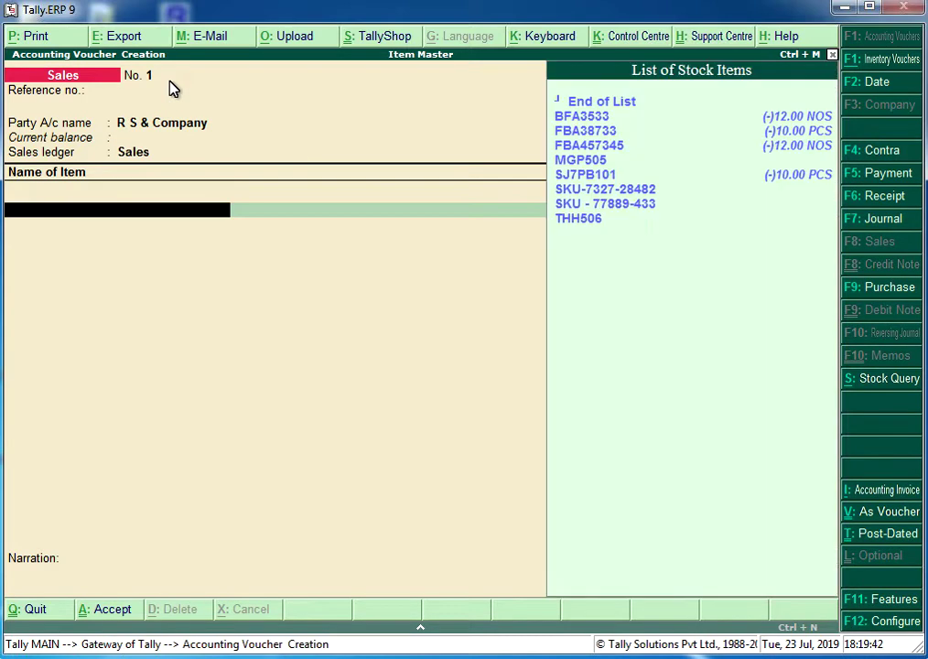
Step: Add stock item FBA457345 to the voucher with quantity 10 and the default rate of 2,352
key(Down)
key(Down)
key(Down)
key(Return)
text(10)
key(Return)
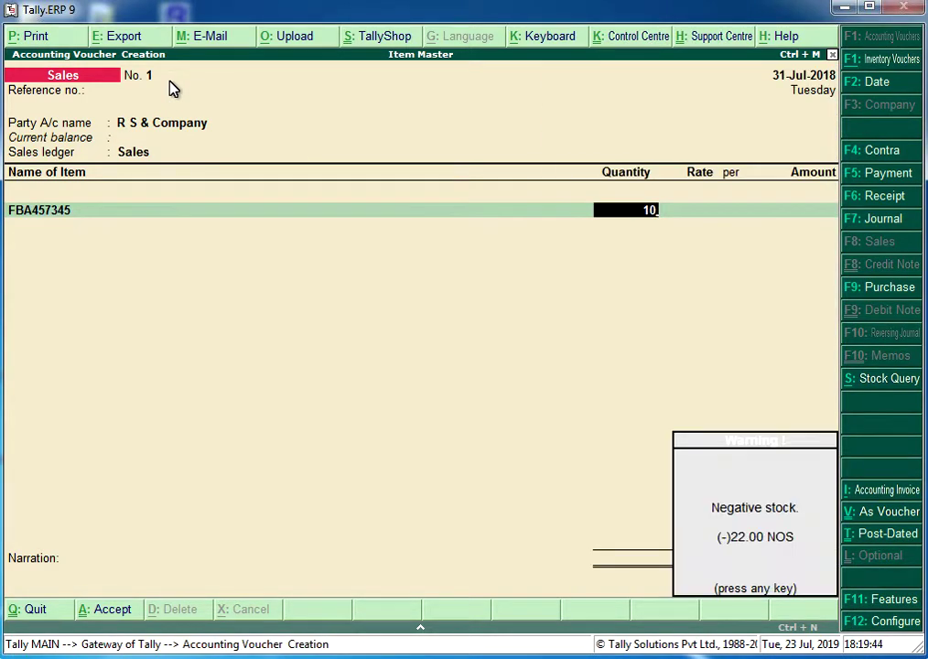
key(Return)
key(Return)
key(Return)
key(Return)
Step: End the item list and save the R S & Company sales voucher without a narration
key(Return)
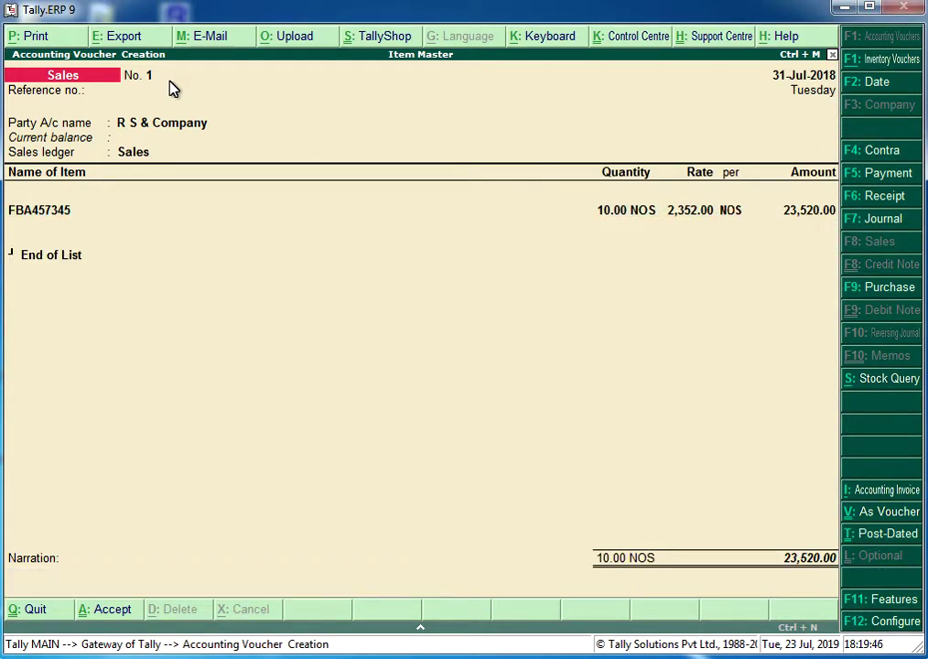
key(Return)
key(Return)
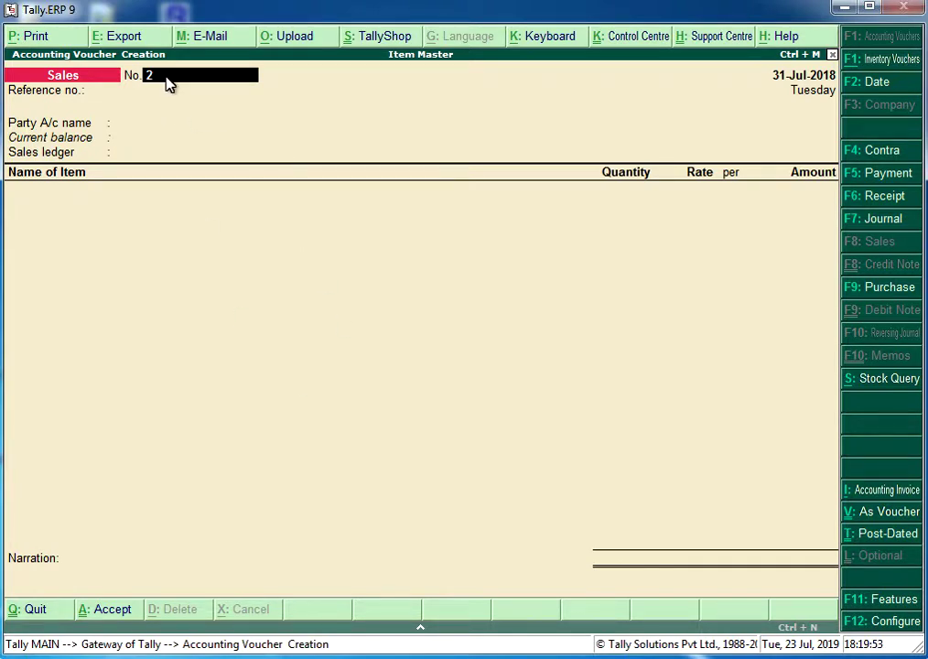
Step: Exit the new blank voucher and reopen the Sales voucher type for alteration
key(Escape)
key(Return)
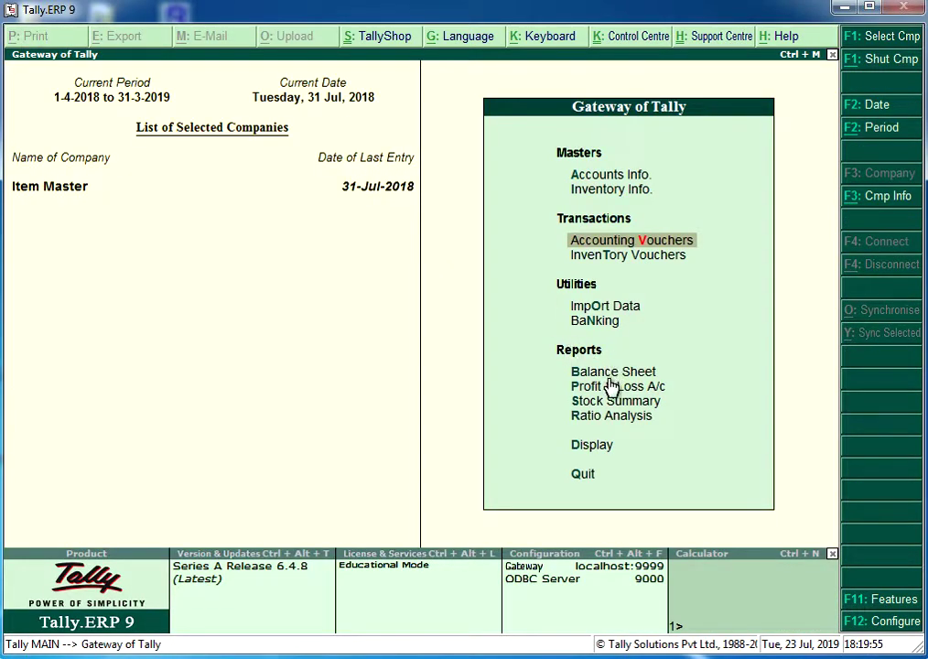
key(a)
key(Down)
key(Down)
key(Up)
key(Return)
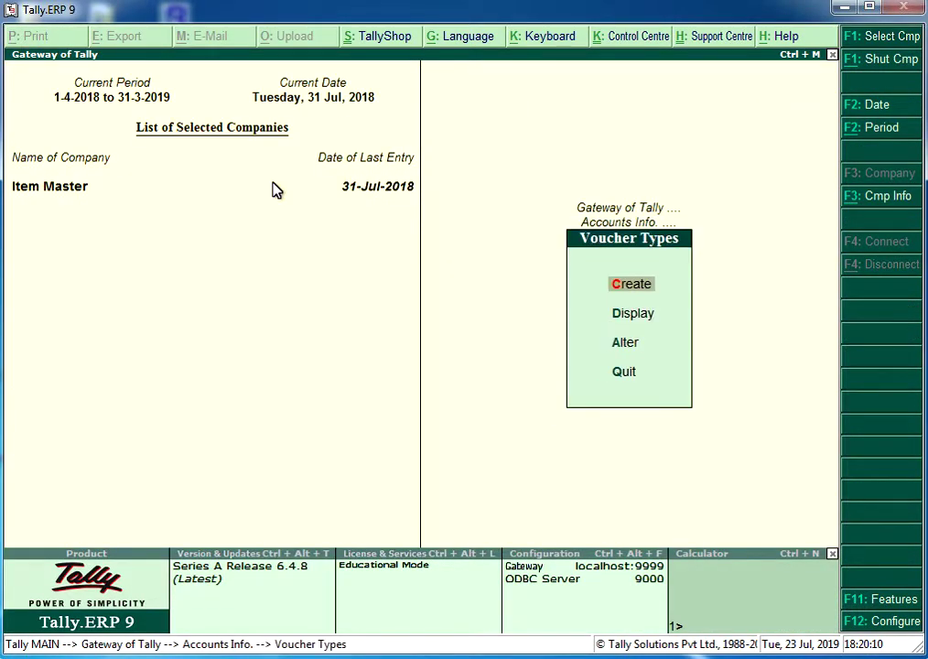
key(Return)
text(Sales)
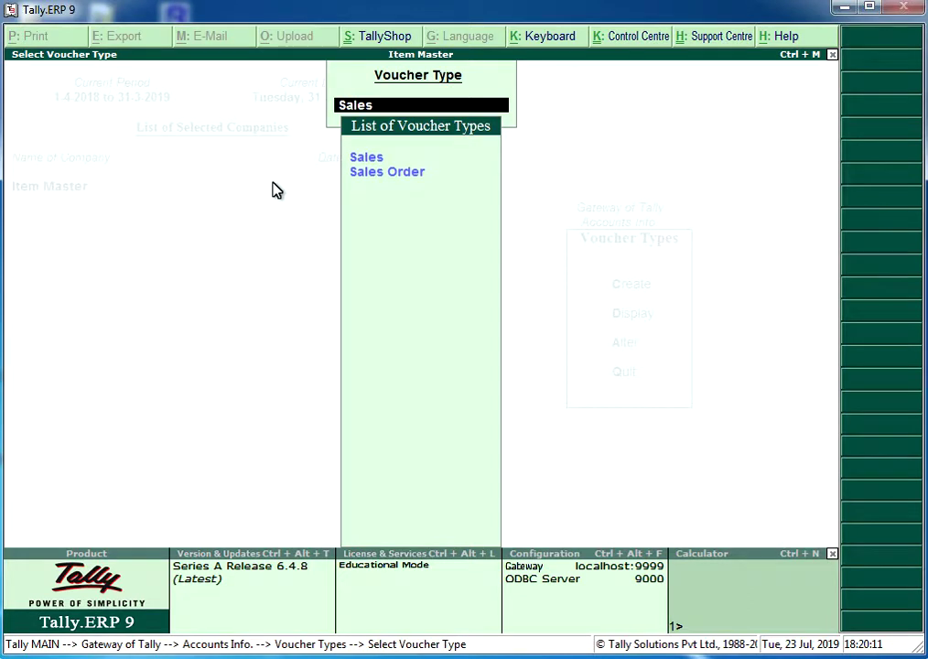
key(Return)
Step: Set the Sales voucher type's method of voucher numbering to Manual and agree to the change for existing transactions
key(Return)
key(Return)
key(Return)
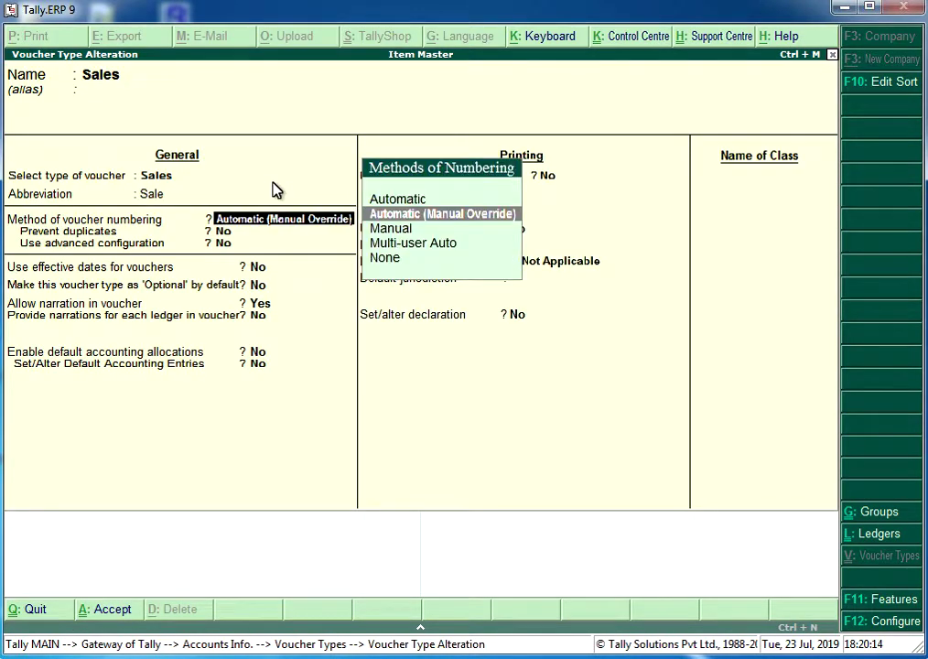
key(Down)
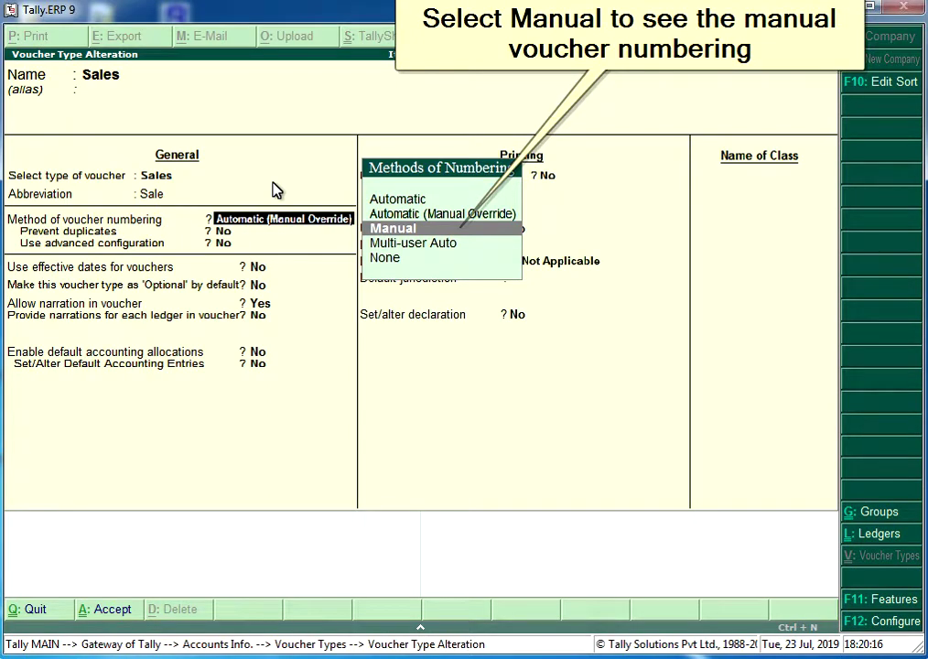
key(Return)
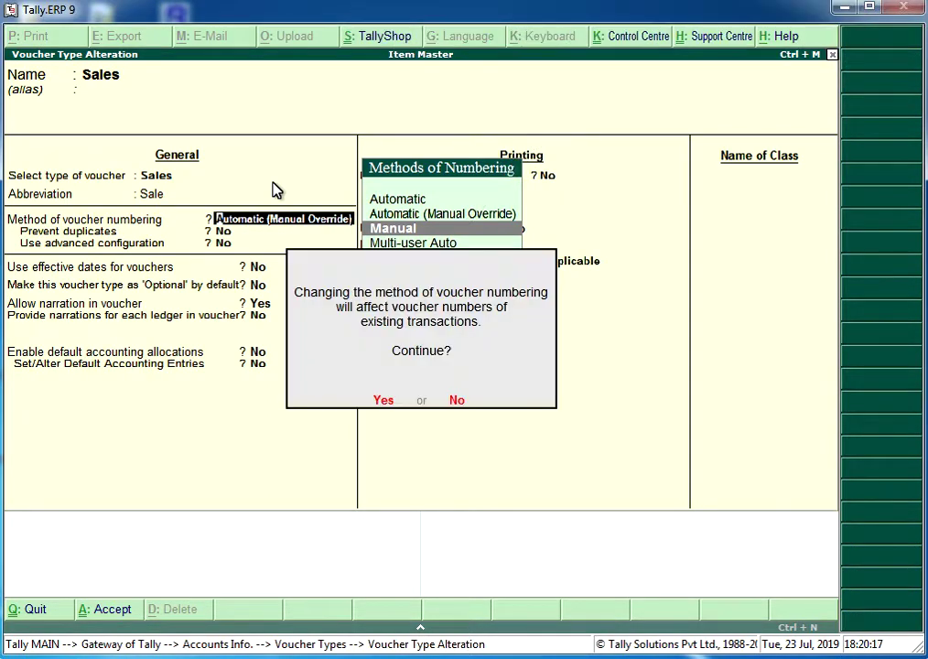
click(383, 400)
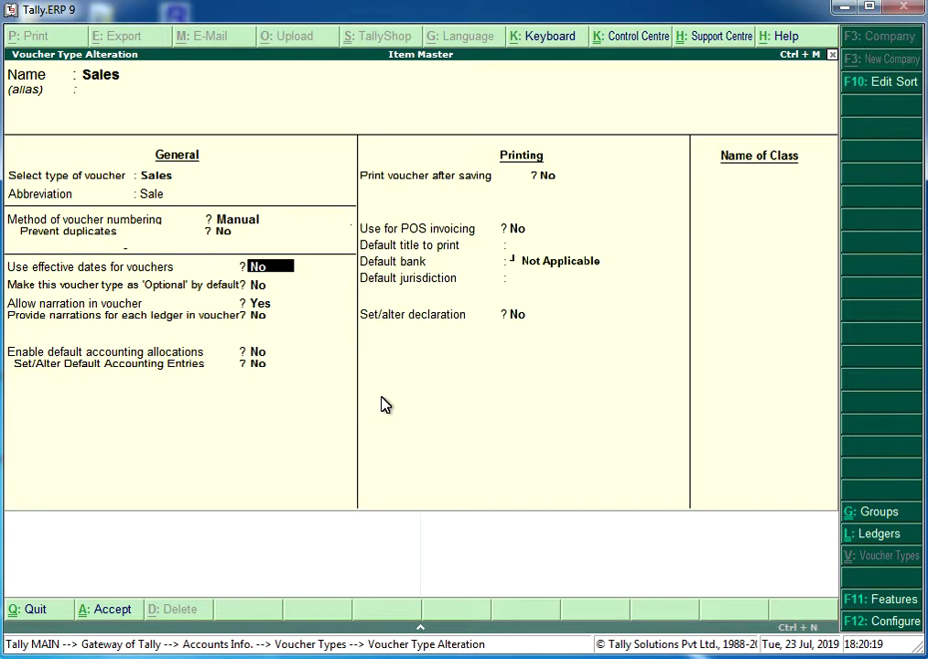
Step: Save the Sales voucher type with its other settings at their defaults and return to the Gateway of Tally
key(Return)
key(Return)
key(Return)
key(Return)
key(Return)
key(Return)
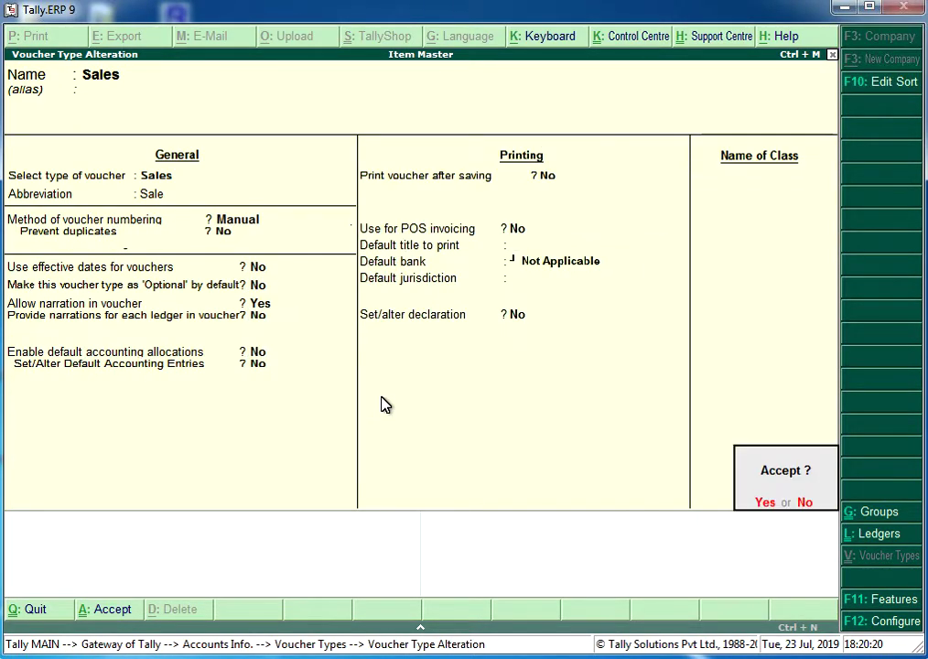
key(Return)
key(Escape)
key(Escape)
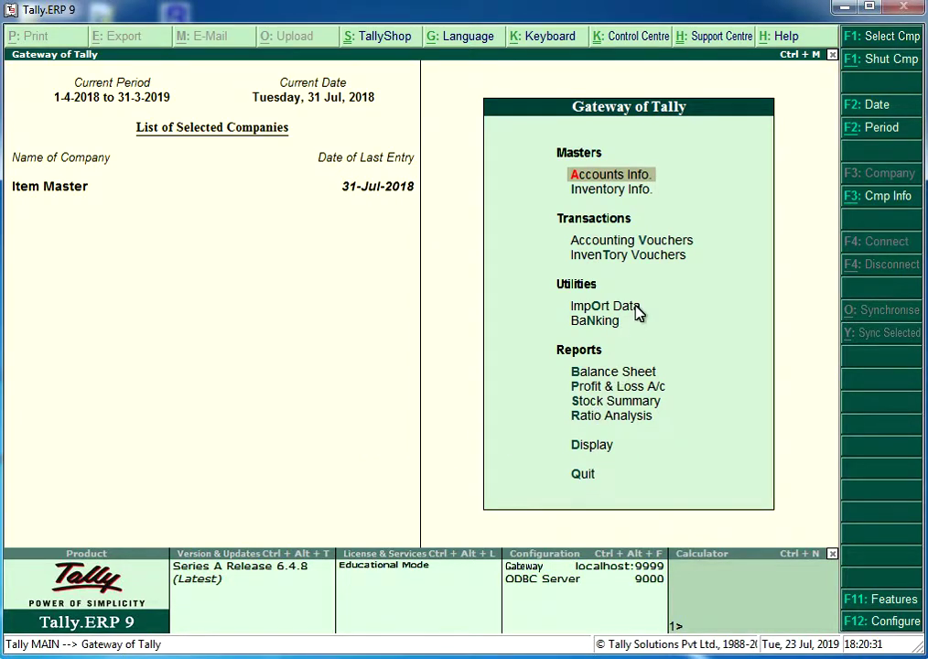
Step: Start a new sales voucher and give it the voucher number 230
click(571, 239)
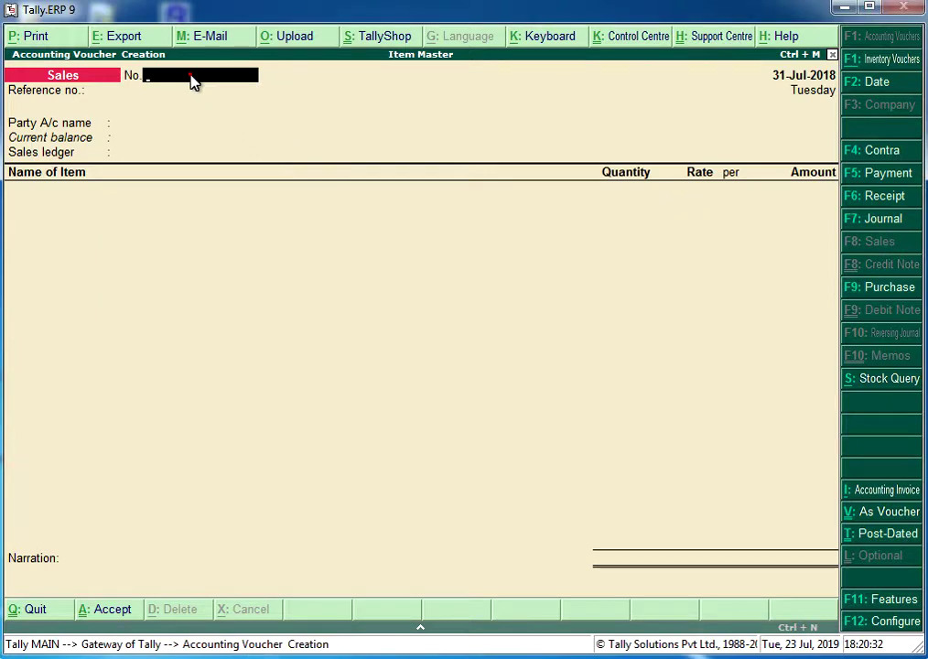
text(230)
key(Return)
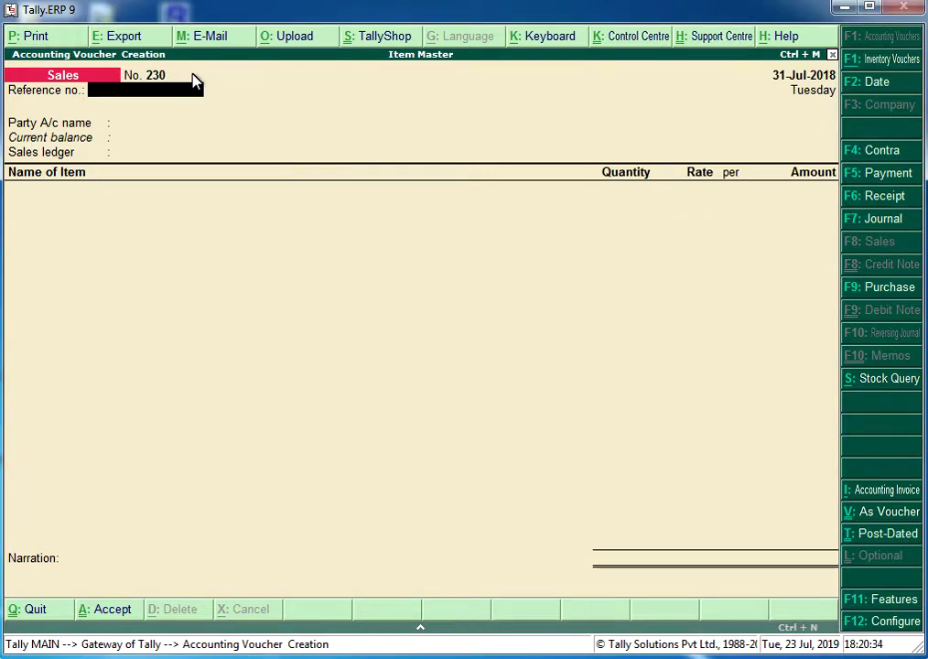
Step: Select Abc Ltd as the party account and Sales as the sales ledger, accepting the default party details
key(Return)
key(Return)
key(Return)
key(Return)
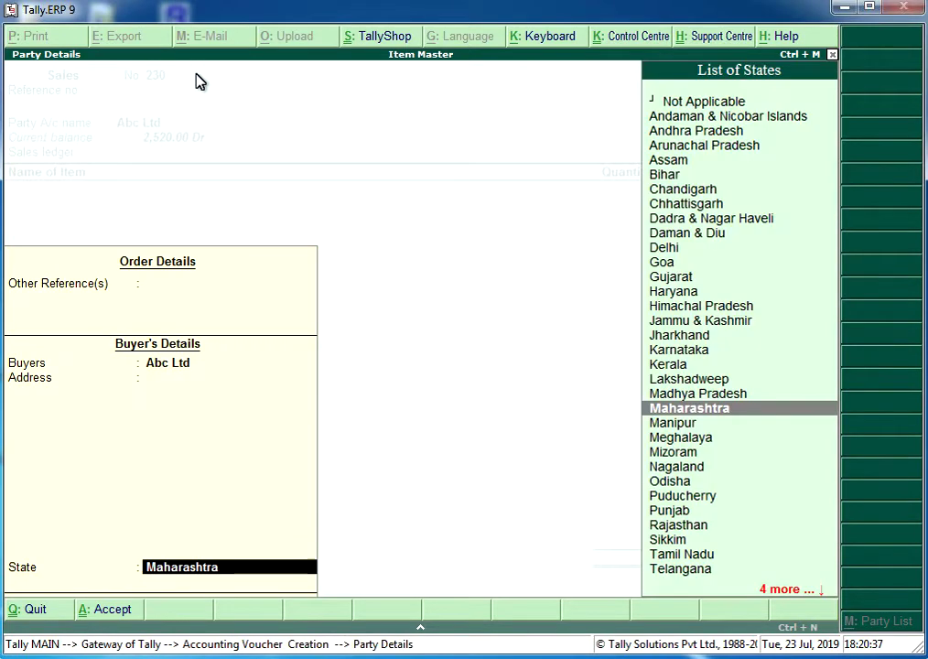
key(Return)
key(Return)
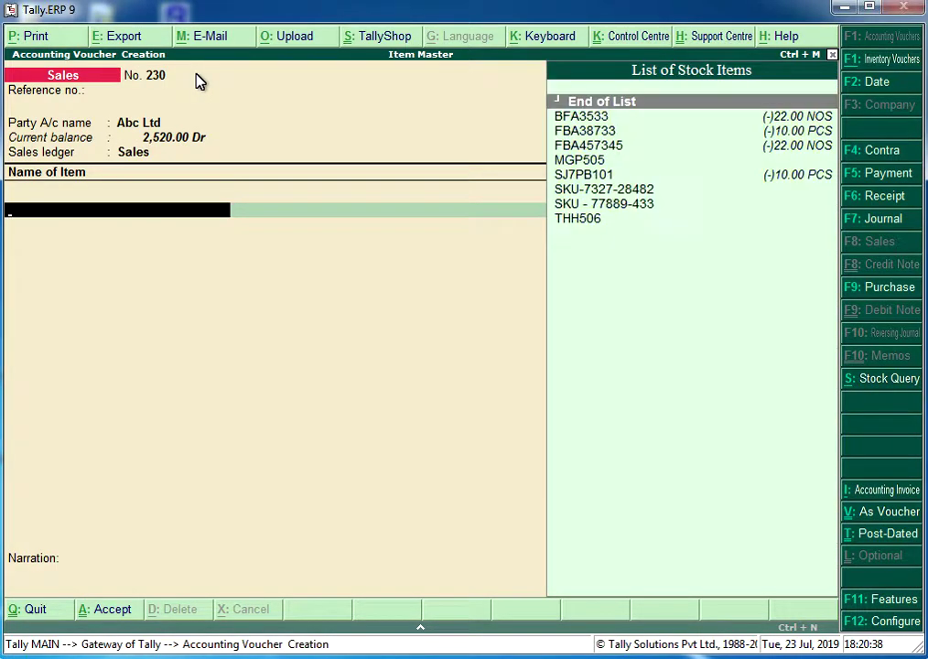
Step: Add stock item SKU - 77889-433 to the voucher with quantity 123 and rate 23,552.20
key(Down)
key(Down)
key(Down)
key(Down)
key(Down)
key(Down)
key(Down)
key(Return)
text(123)
key(Return)
key(Return)
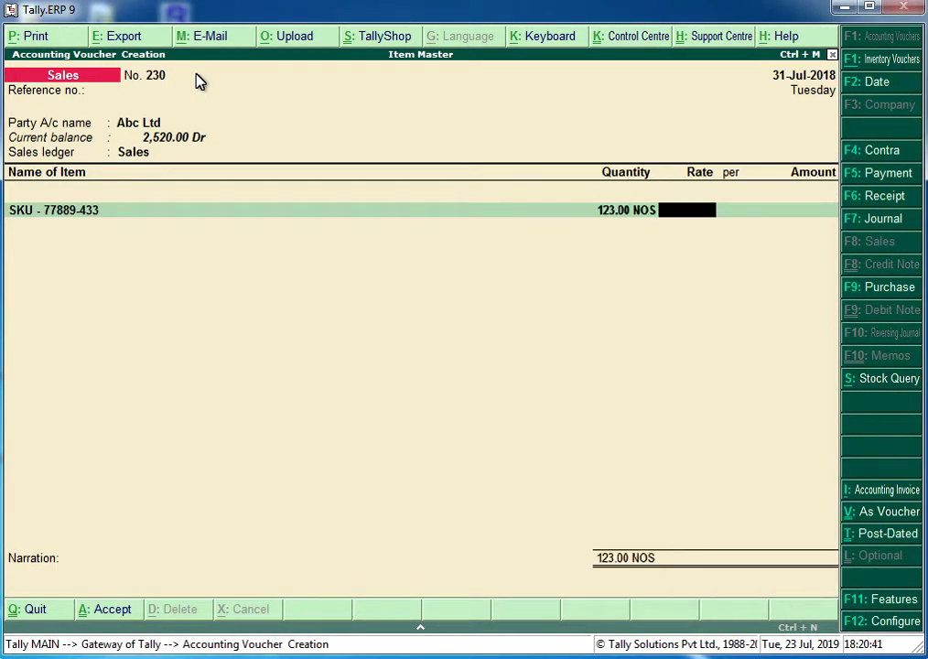
text(23,552.2)
key(Return)
key(Return)
key(Return)
Step: End the item list and save sales voucher 230 without a narration
key(Return)
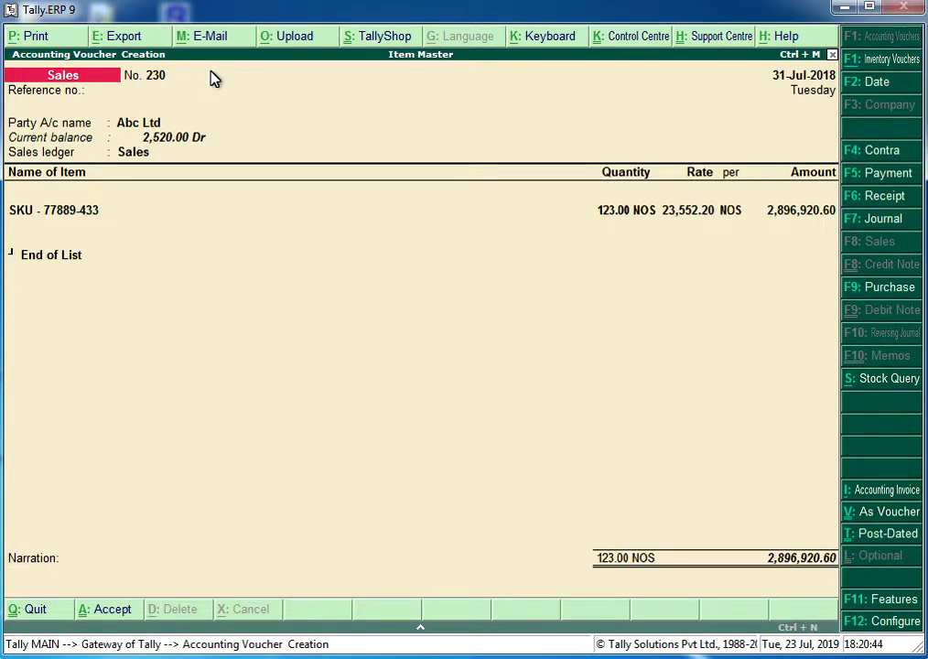
key(Return)
key(Return)
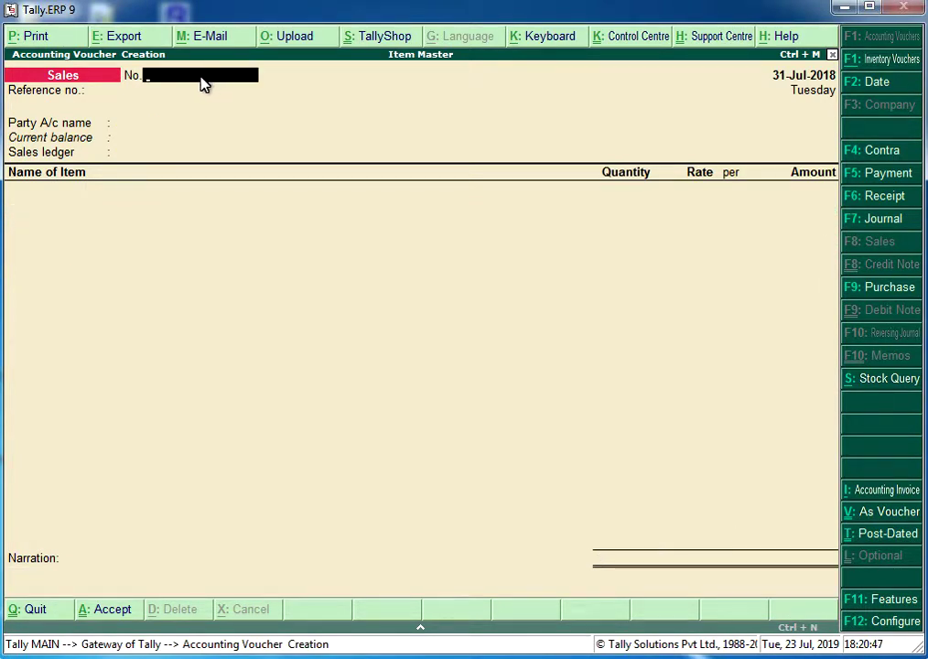
Step: Number the next sales voucher 2353 and select Abc Ltd as its party account, accepting the default party details
text(2353)
key(Return)
key(Return)
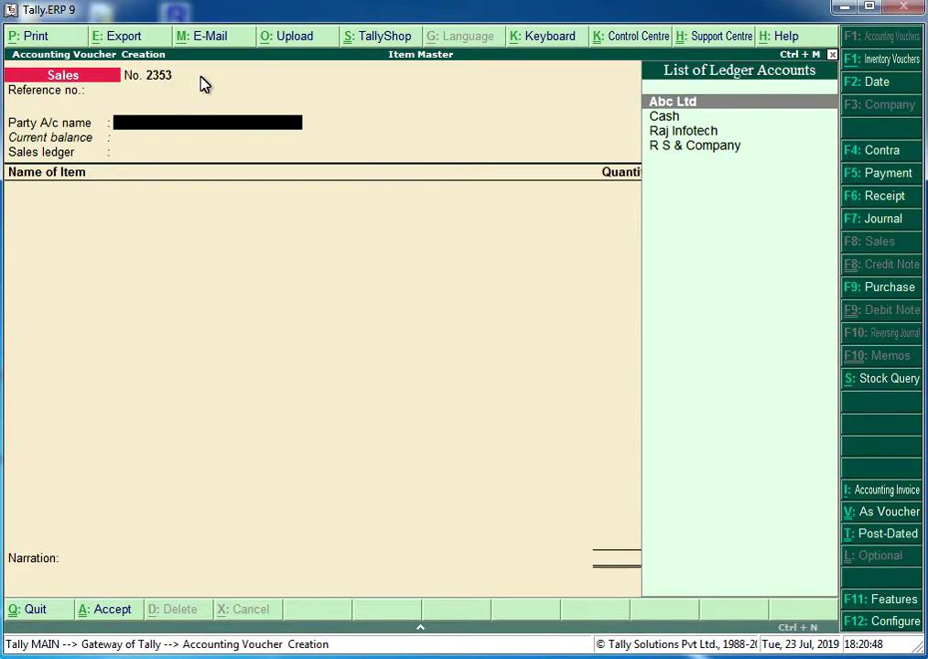
key(Return)
key(Return)
key(Return)
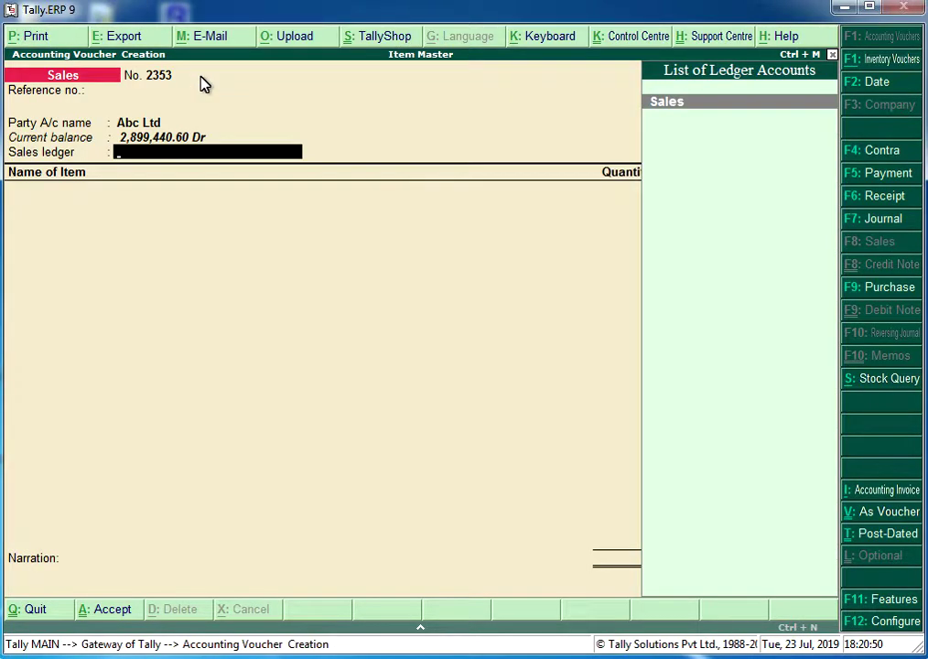
Step: Select Sales as the sales ledger and add stock item FBA38733 to the voucher with quantity 20
key(Return)
key(Down)
key(Down)
key(Return)
text(20)
key(Return)
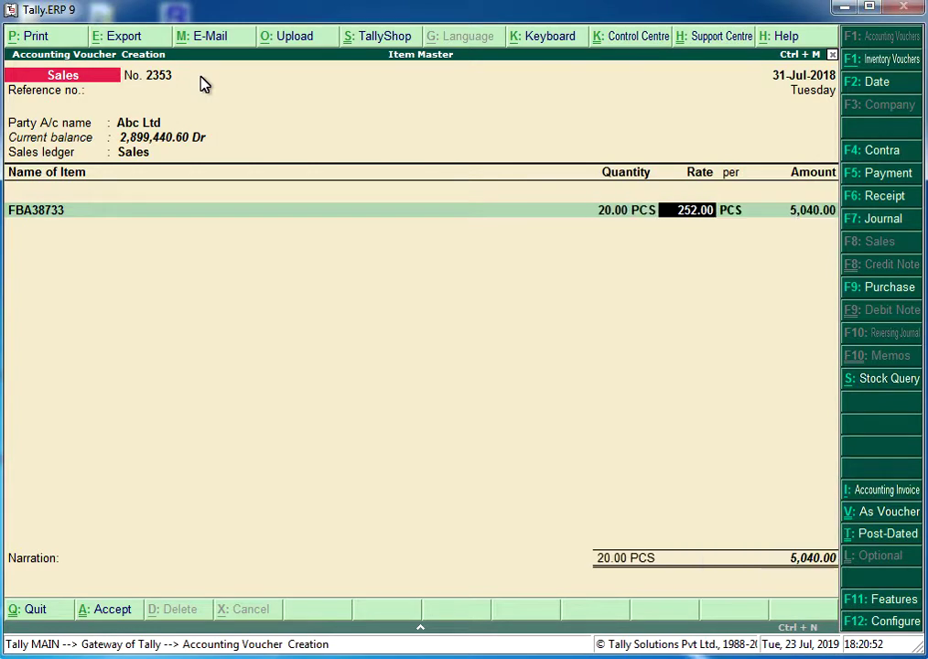
Step: Accept the item's default rate, save sales voucher 2353 without a narration, and leave voucher creation
key(Return)
key(Return)
key(Return)
key(Return)
key(Return)
key(Return)
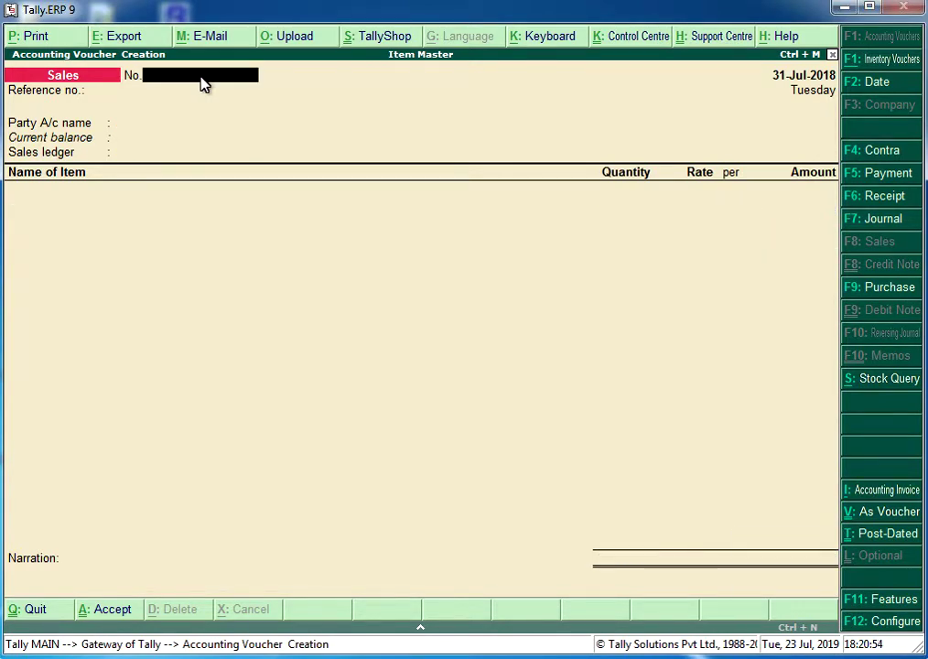
key(Escape)
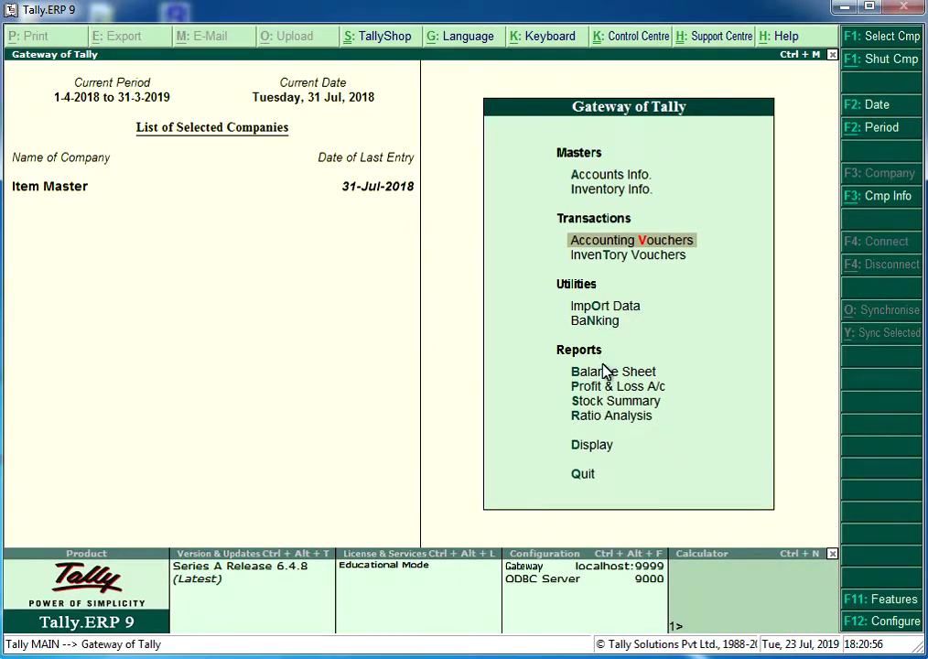
Step: Open the Sales Register for July and look through the voucher numbers of the listed sales vouchers
click(591, 447)
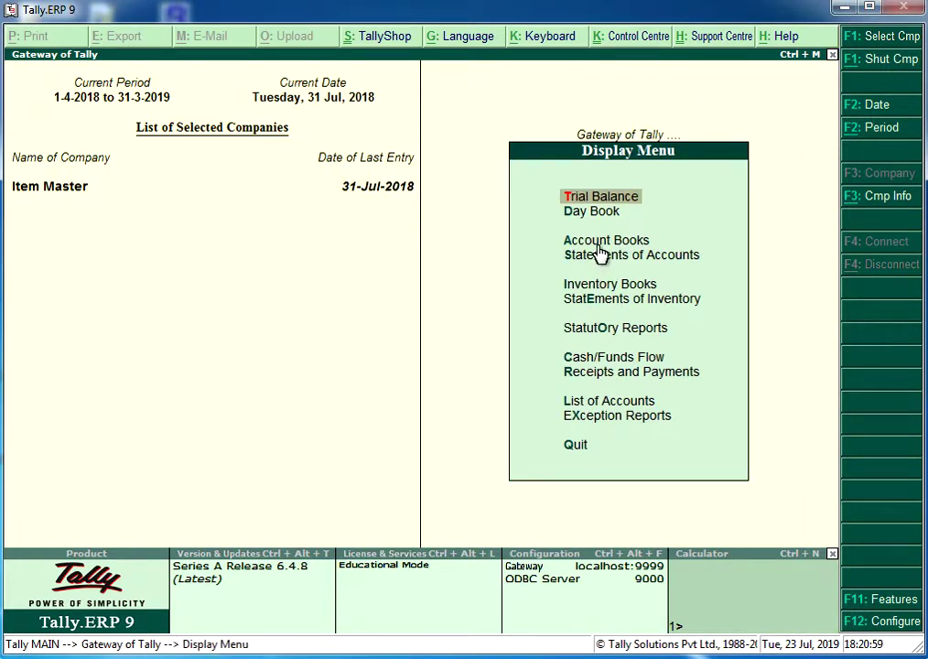
click(604, 241)
key(s)
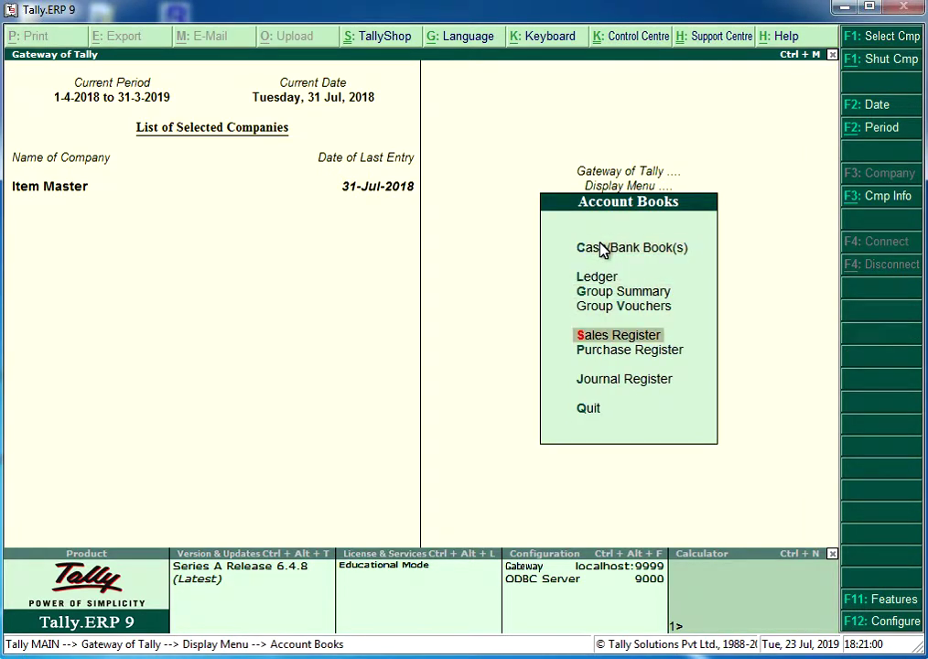
key(Return)
key(Down)
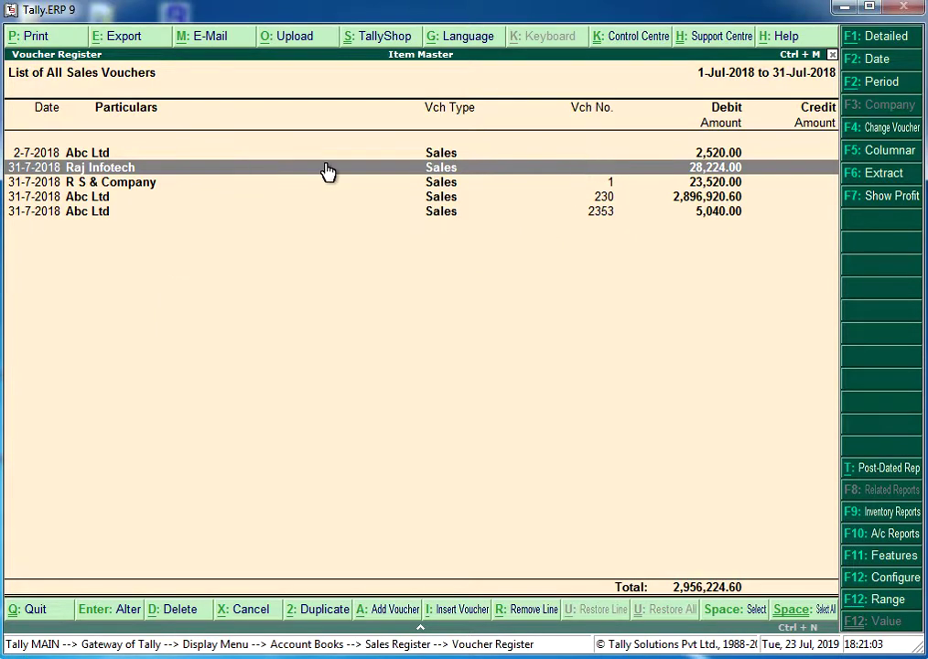
key(Down)
key(Down)
key(Down)
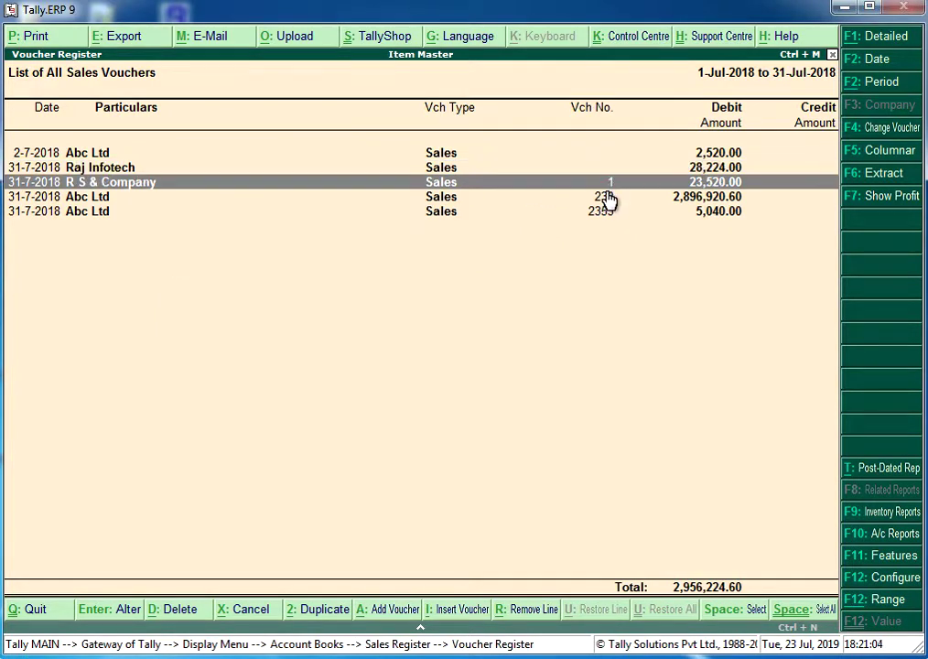
Step: Open the Raj Infotech sales voucher to view its number, close it unchanged, and return to the Gateway of Tally
double_click(616, 171)
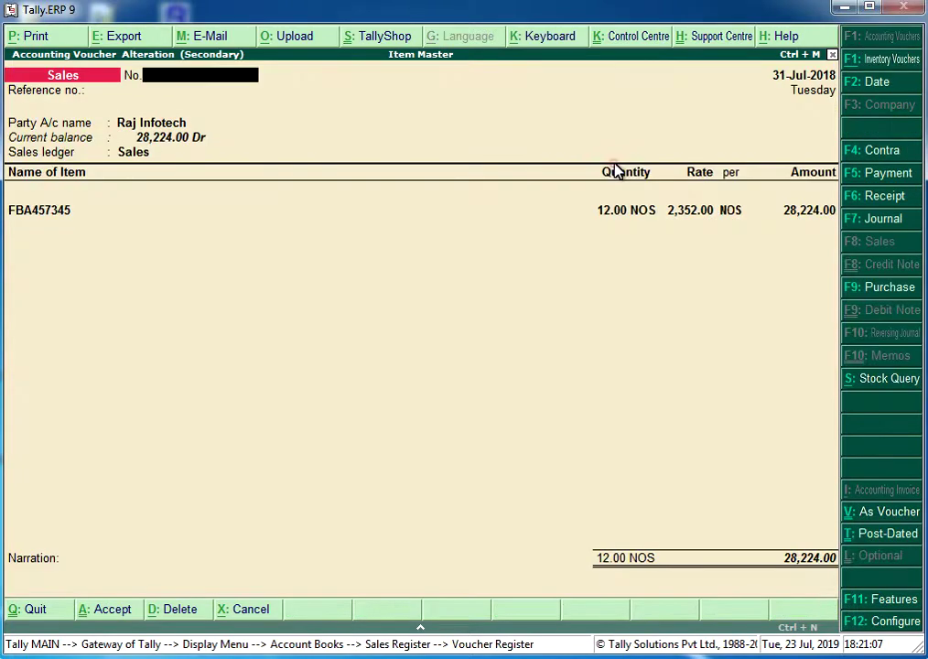
key(Escape)
key(Return)
key(Escape)
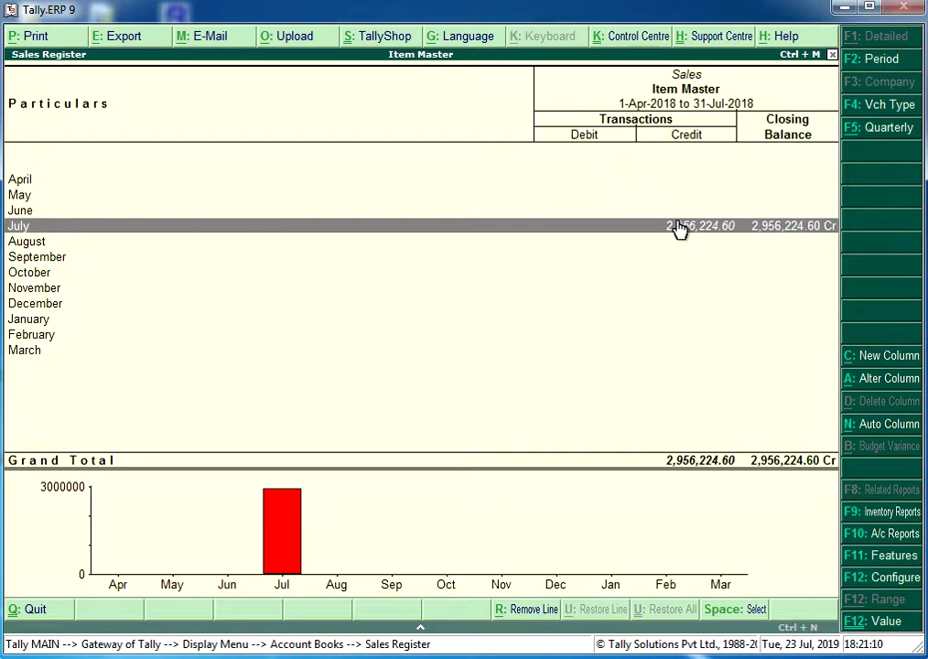
key(Escape)
key(Escape)
key(Escape)
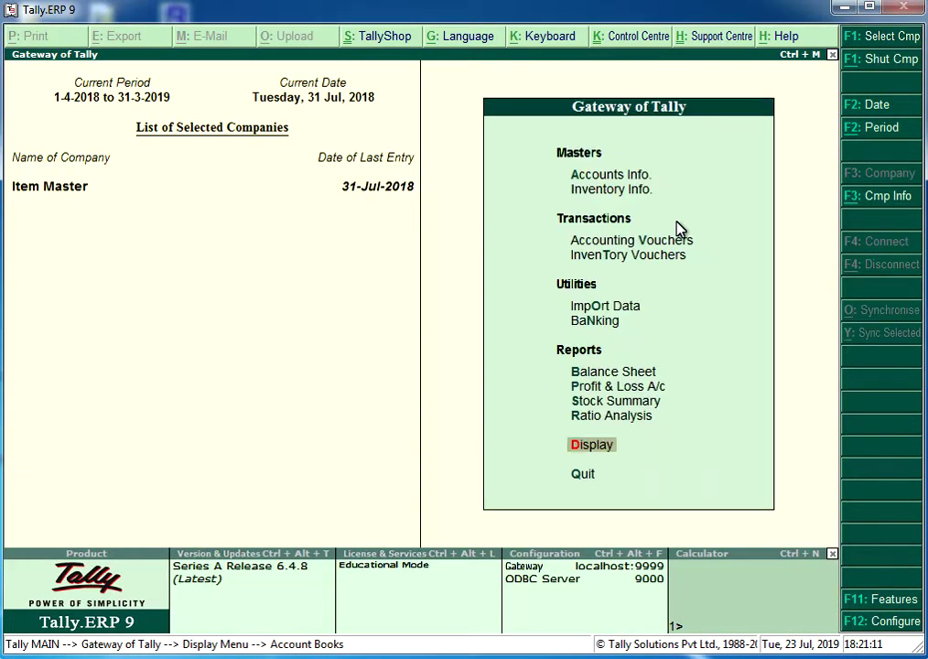
Step: Open the Sales voucher type for alteration
click(623, 178)
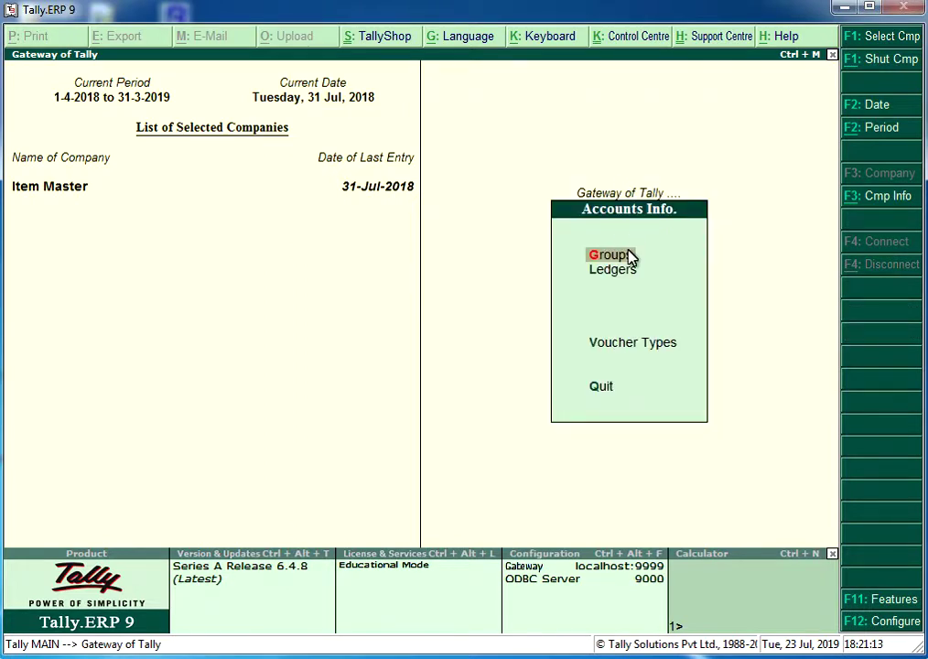
click(624, 345)
click(625, 351)
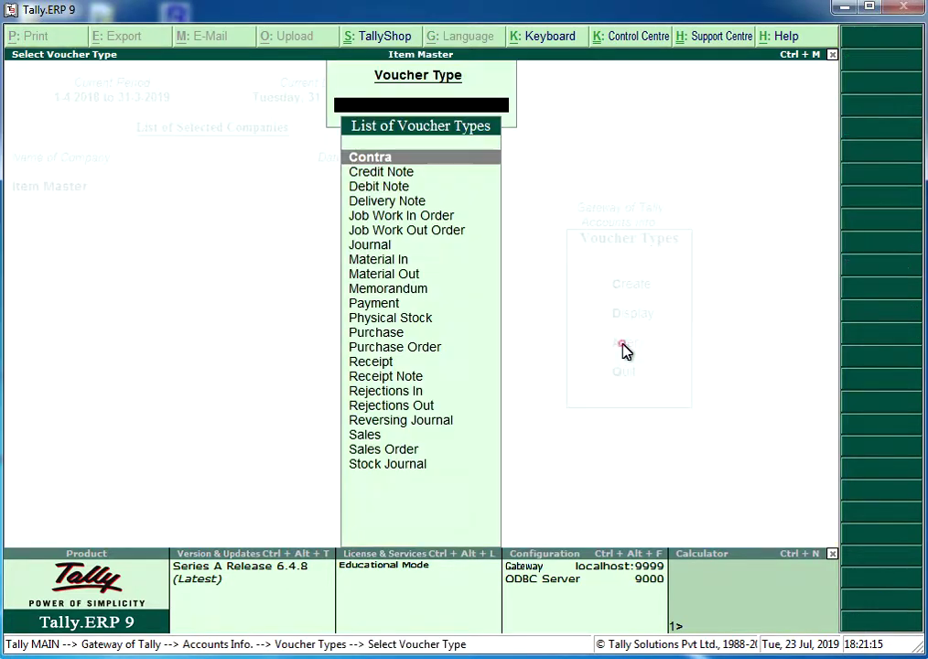
text(Sales)
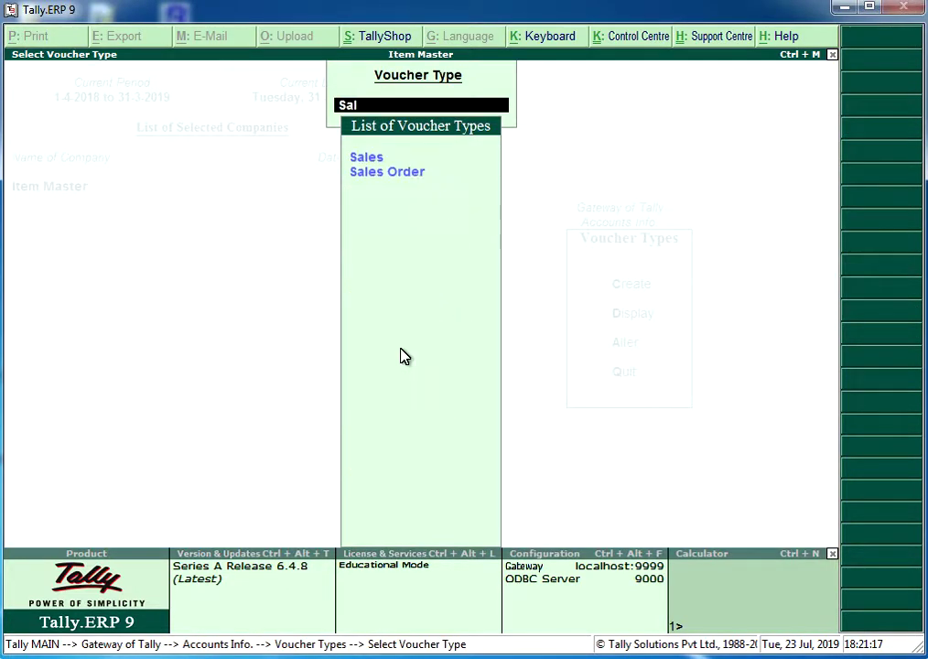
key(Return)
Step: Set the Sales voucher type's method of voucher numbering to None and save the voucher type
key(Return)
key(Return)
key(Return)
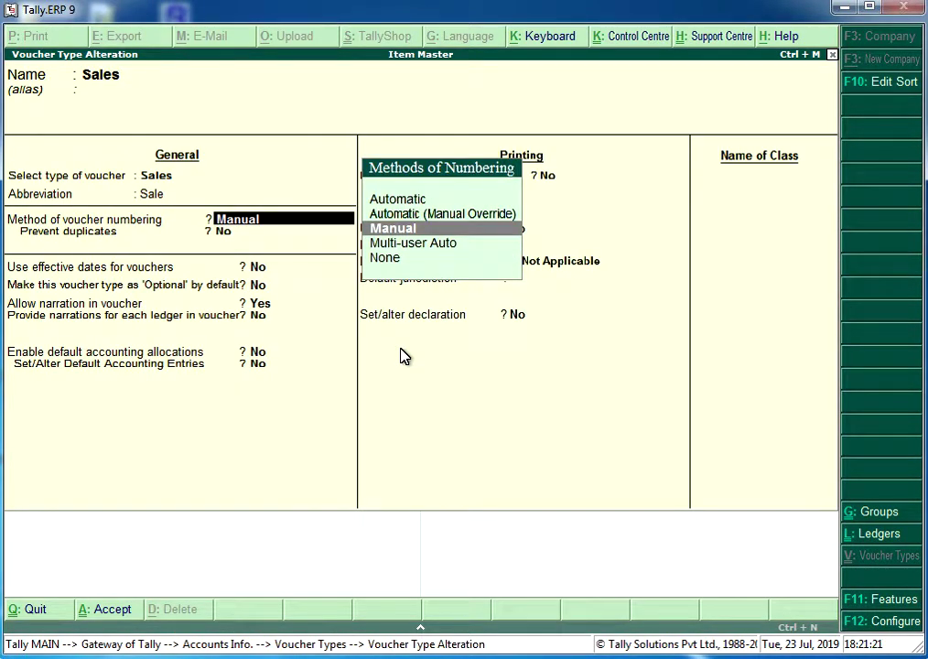
key(Down)
key(Down)
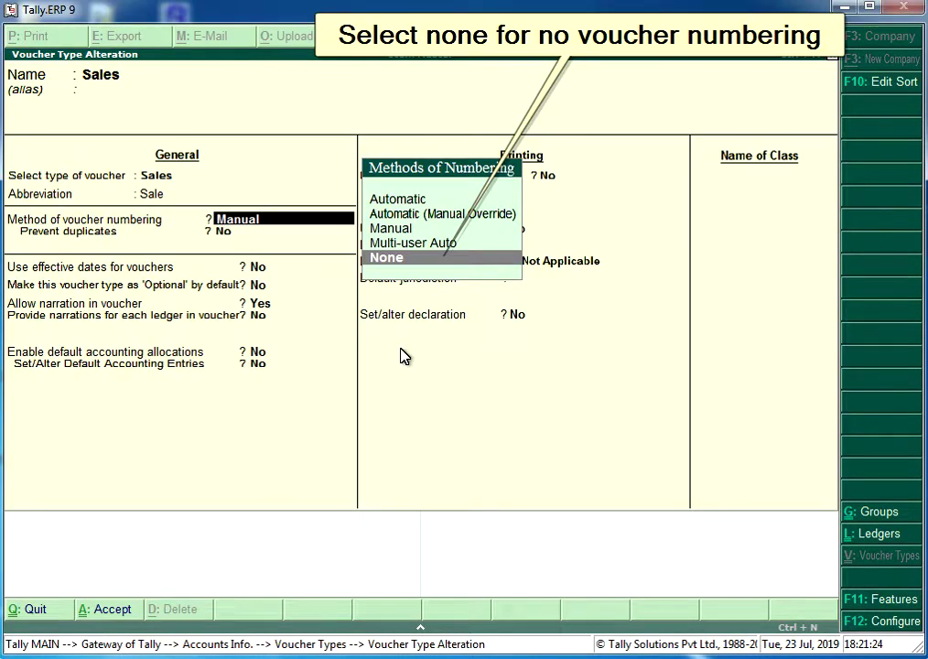
key(Return)
key(Return)
key(Return)
key(Return)
key(Return)
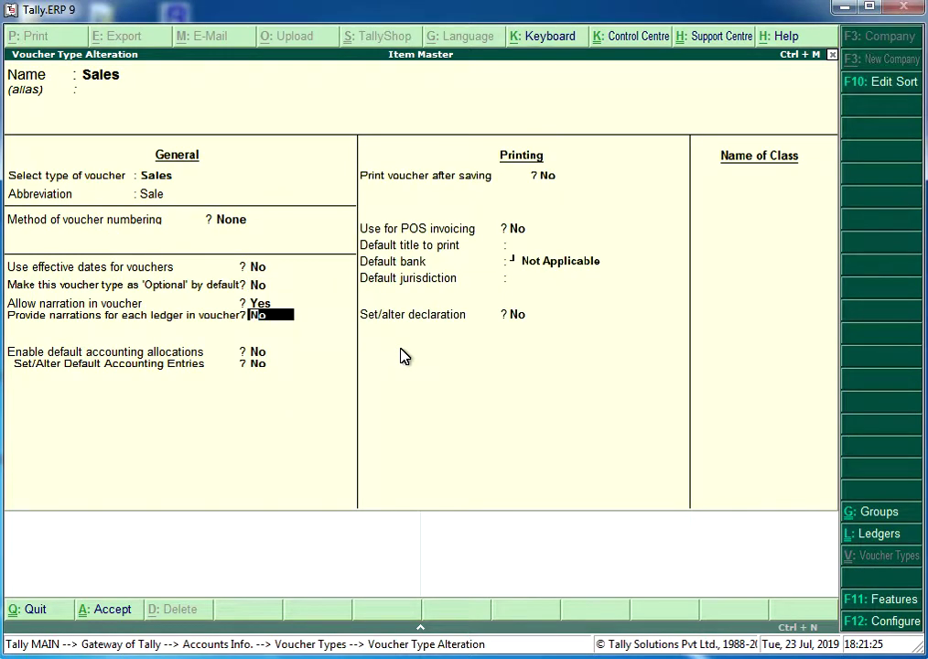
key(ctrl+a)
Step: Open a new sales voucher to check how its voucher number field appears, and leave it without saving
key(Escape)
key(Escape)
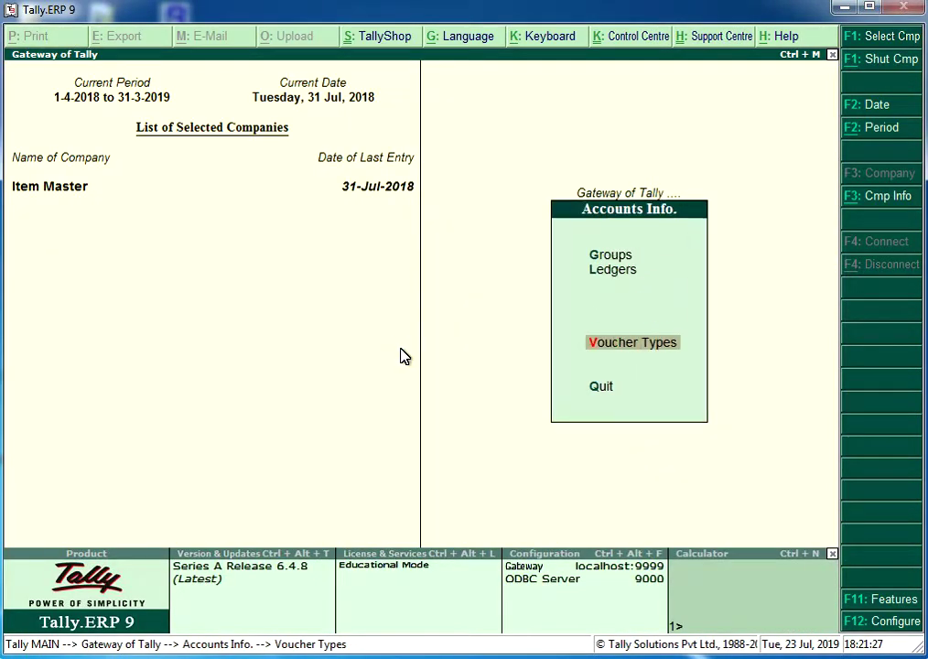
key(Escape)
key(Return)
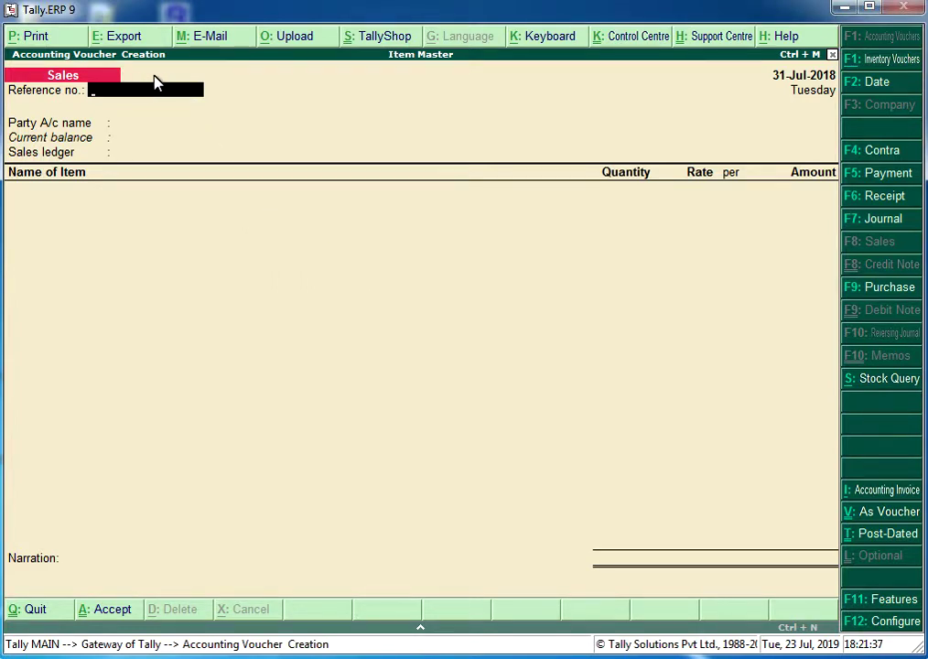
key(Escape)
Step: Go to the accounting masters from the Gateway of Tally
key(Up)
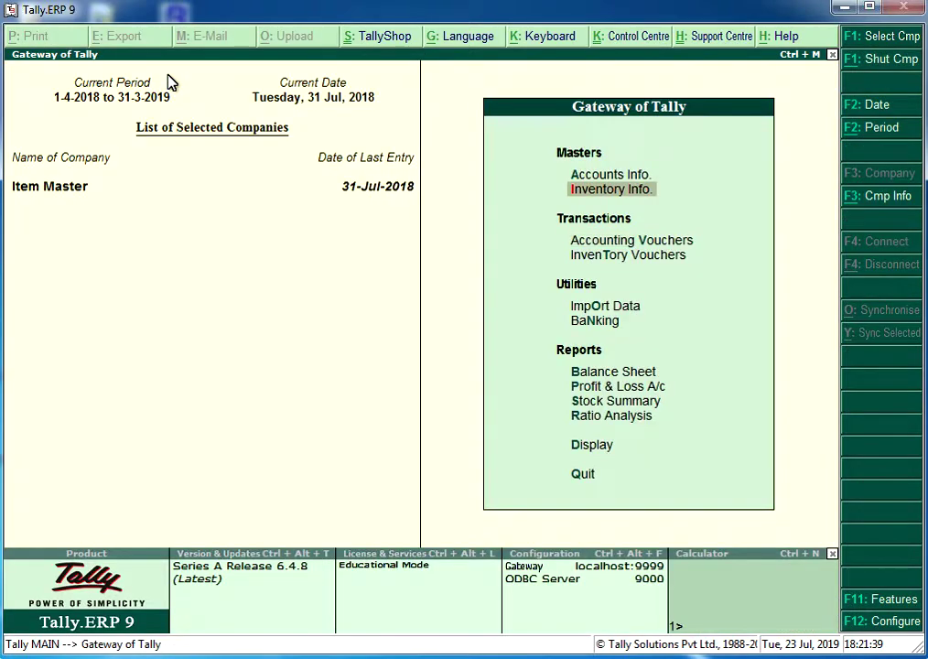
key(Up)
key(Return)
key(Down)
key(Return)
key(Down)
key(Return)
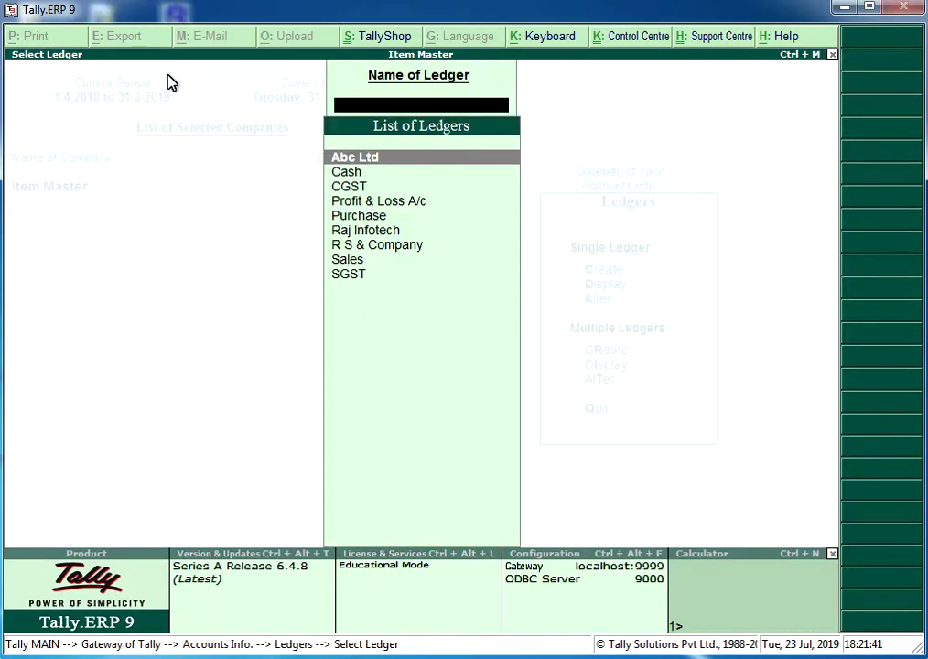
text(Sales)
key(Return)
key(Return)
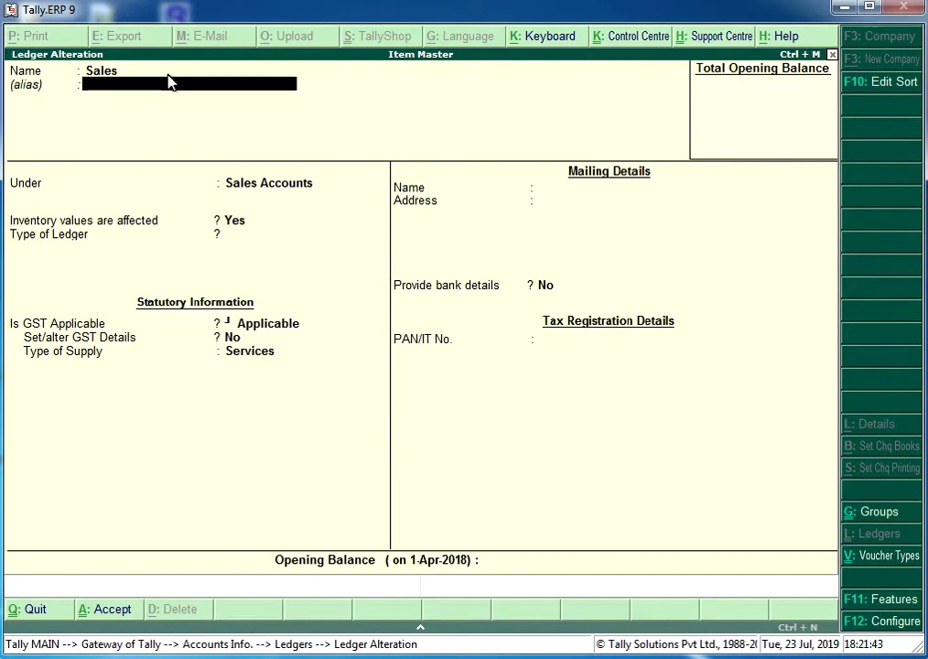
key(Return)
key(Escape)
key(Escape)
key(Escape)
key(Escape)
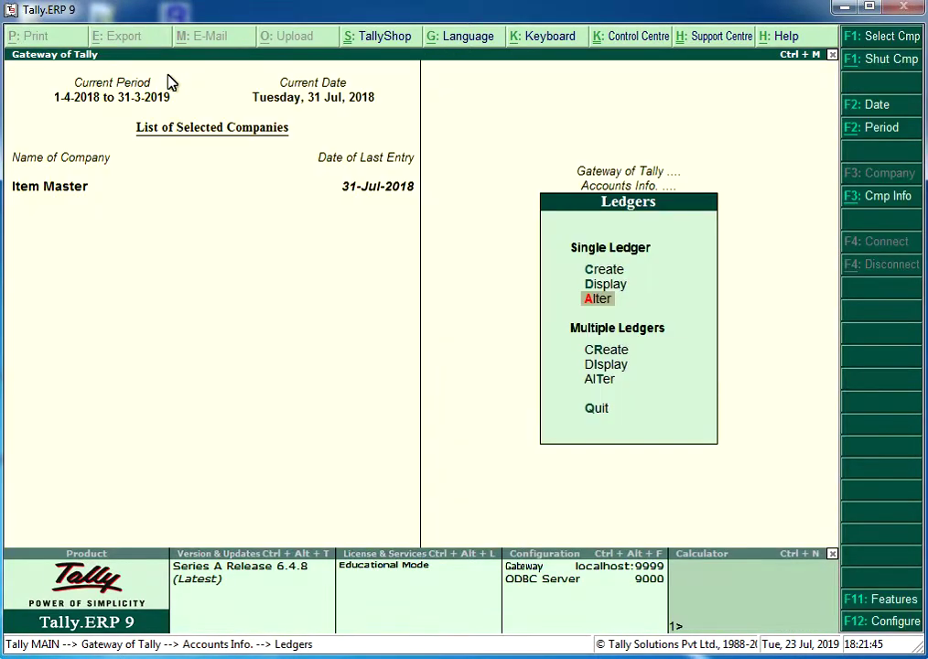
Step: Choose to alter a voucher type and select Sales from the voucher types
key(Down)
key(Return)
key(Down)
key(Return)
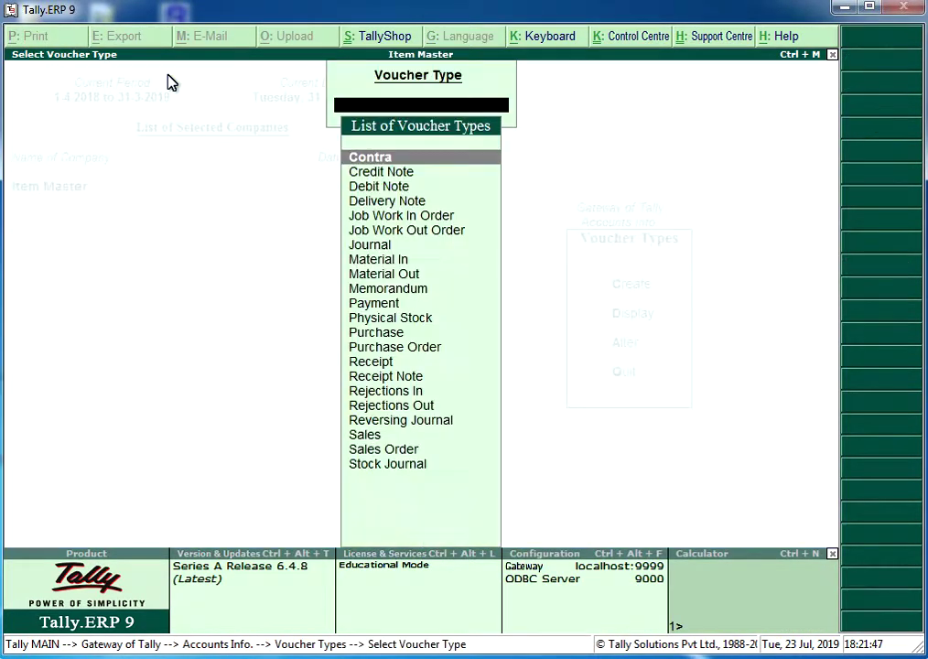
text(Sale)
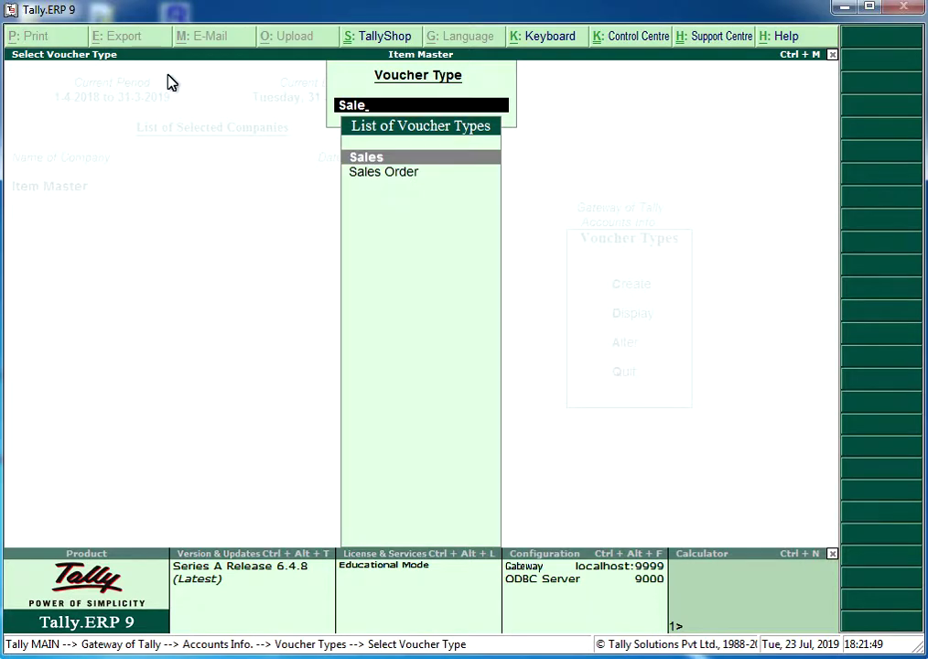
key(Return)
Step: Set the Sales voucher type's method of voucher numbering to Automatic, keeping advanced configuration and effective dates at No
key(Return)
key(Return)
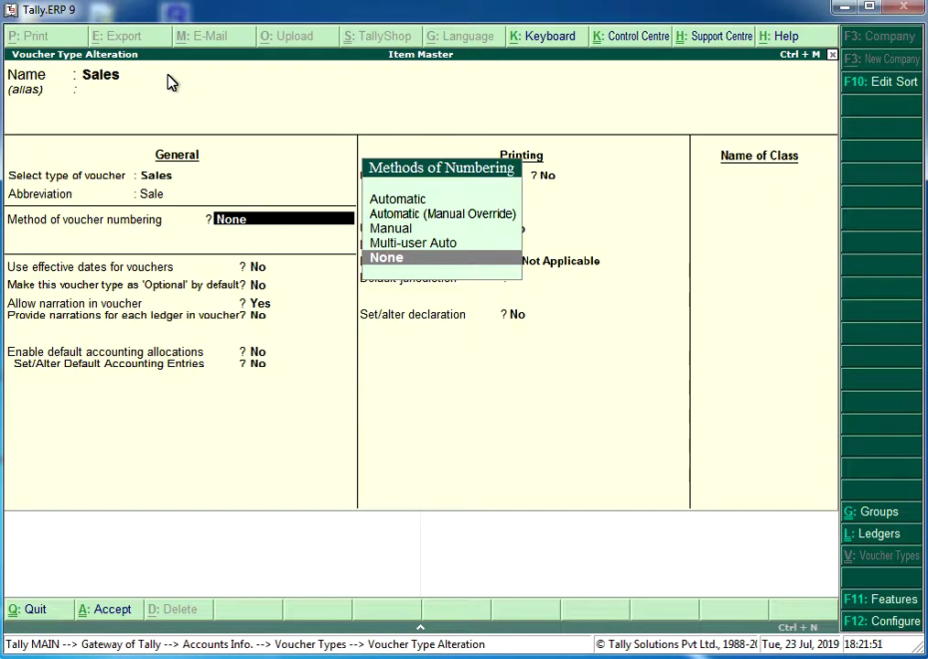
key(Up)
key(Up)
key(Up)
key(Up)
key(Return)
key(Return)
key(Return)
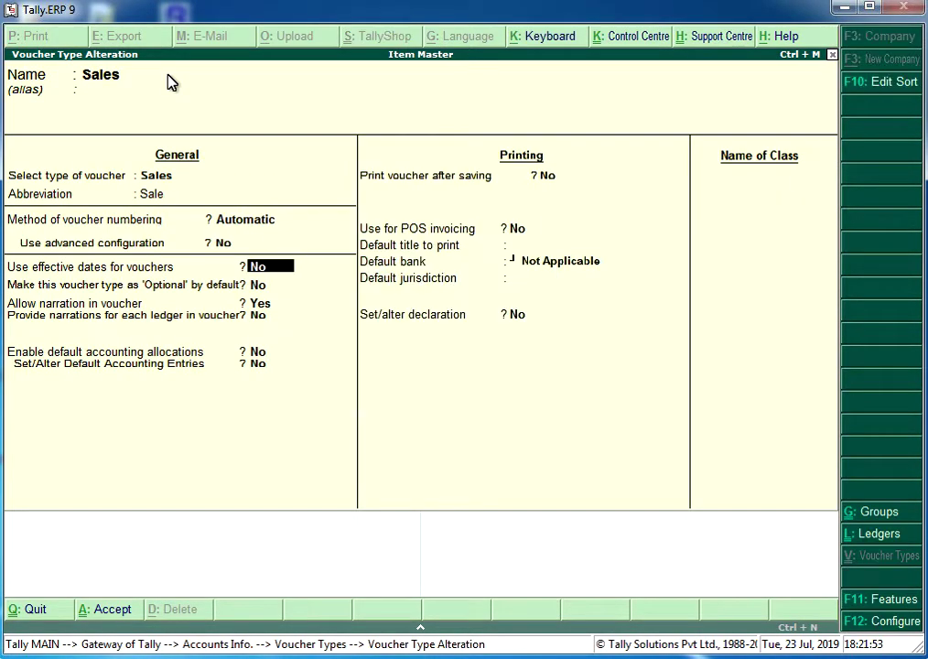
key(Return)
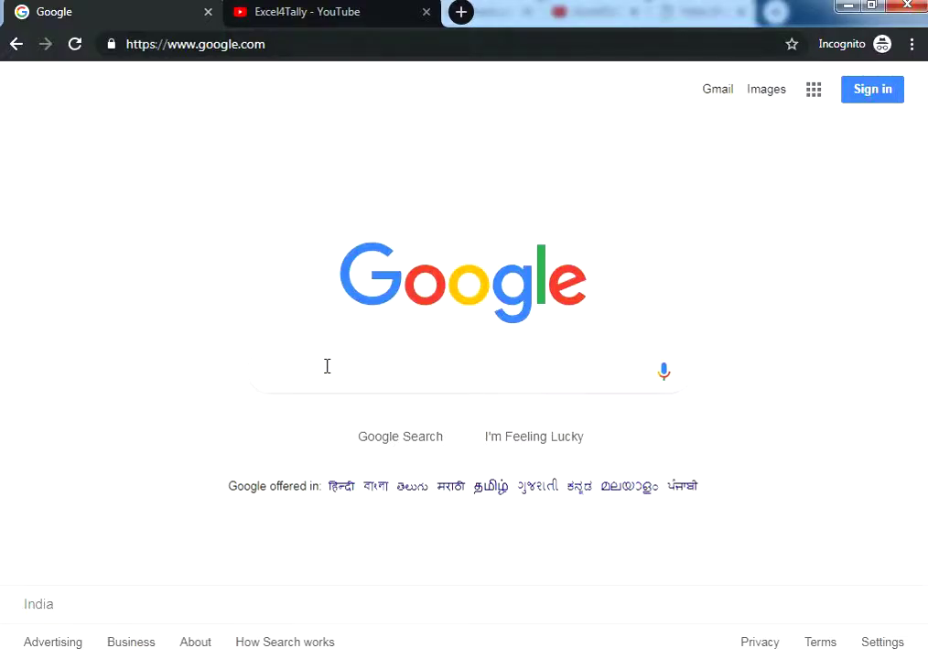
text(www.e)
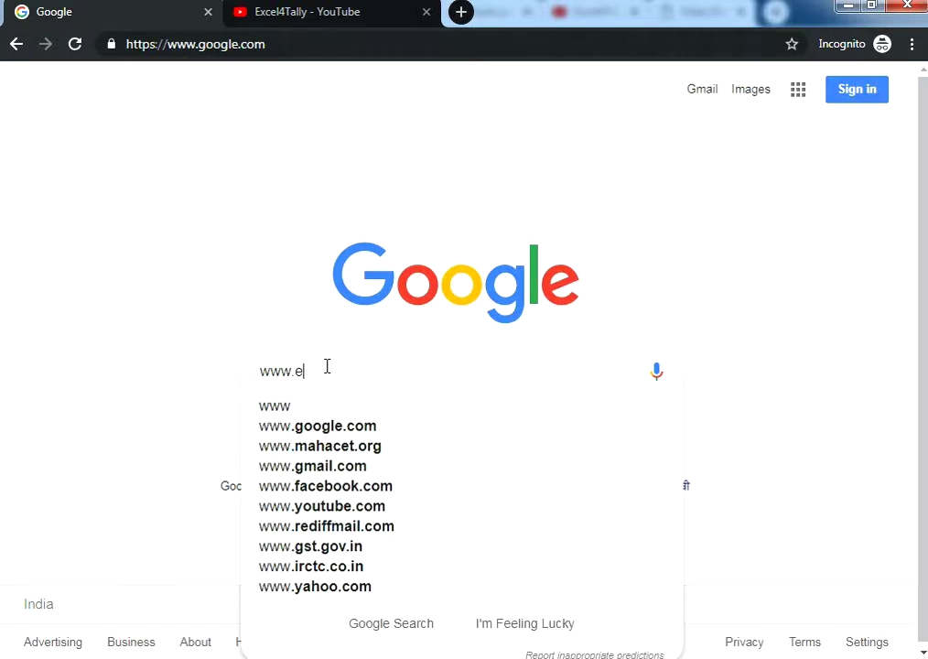
text(xcel4)
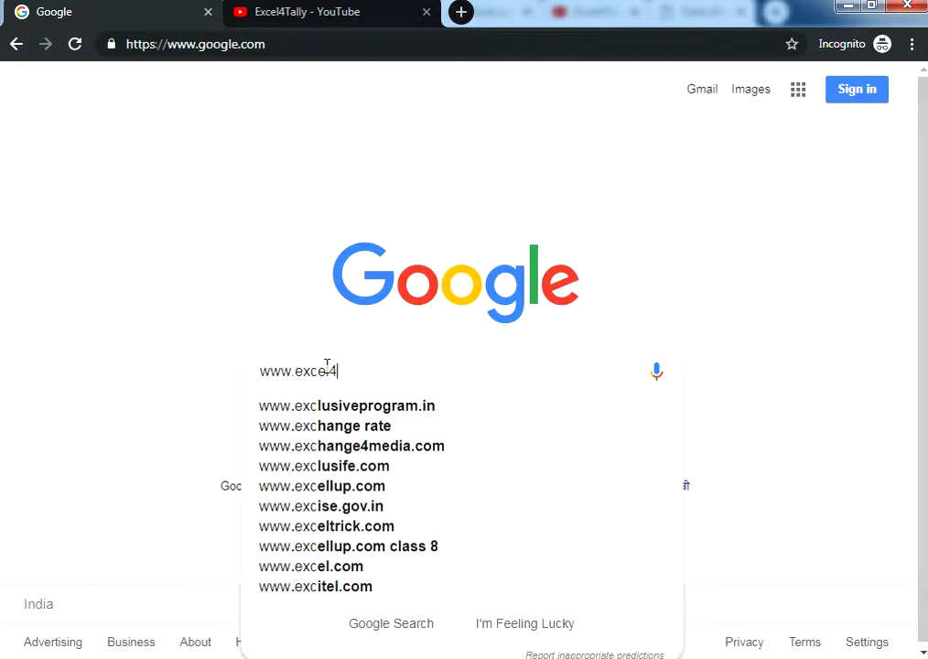
text(tally)
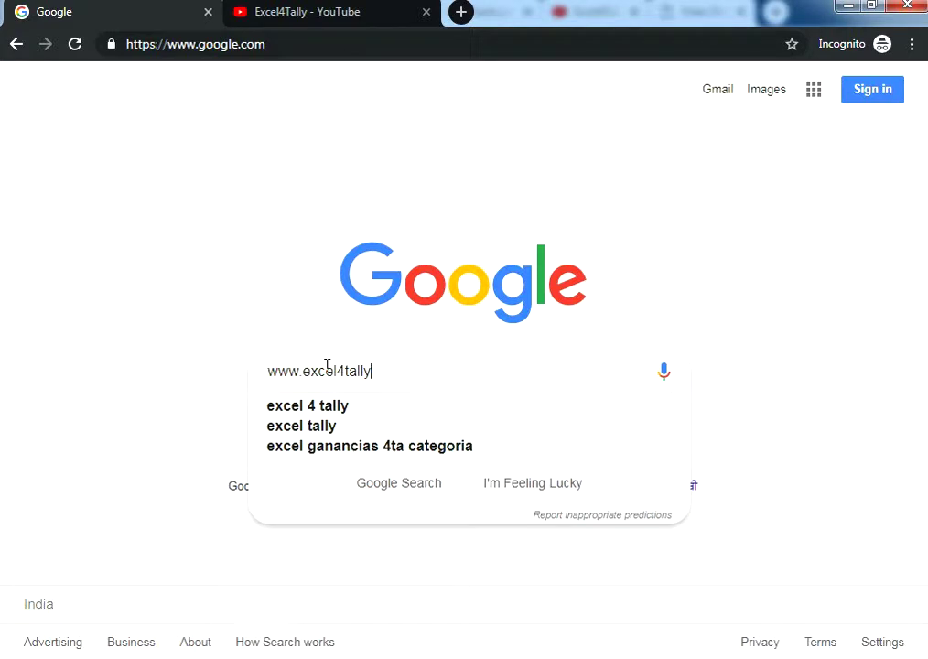
text(.com)
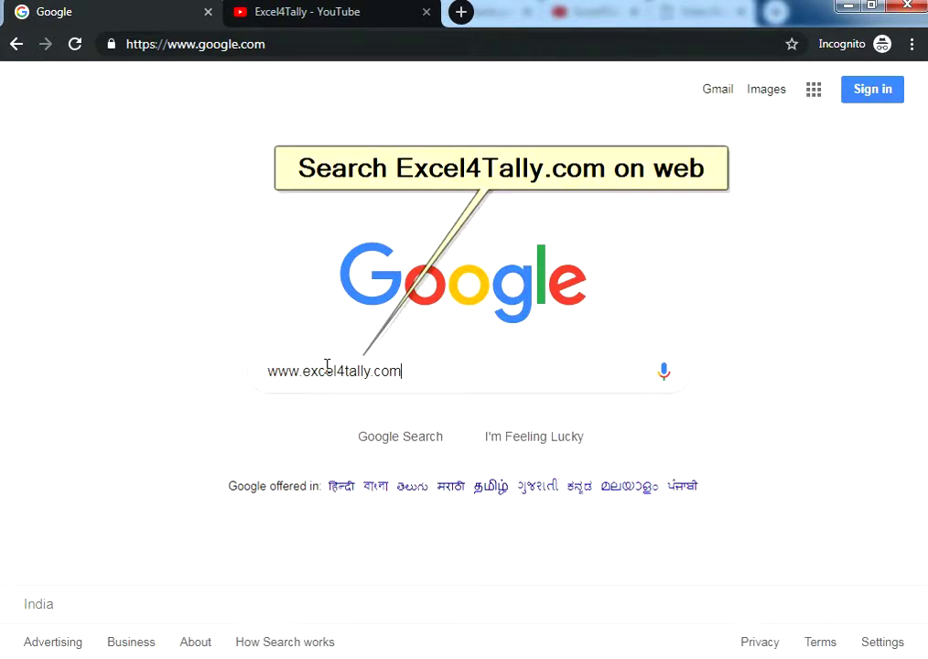
key(Return)
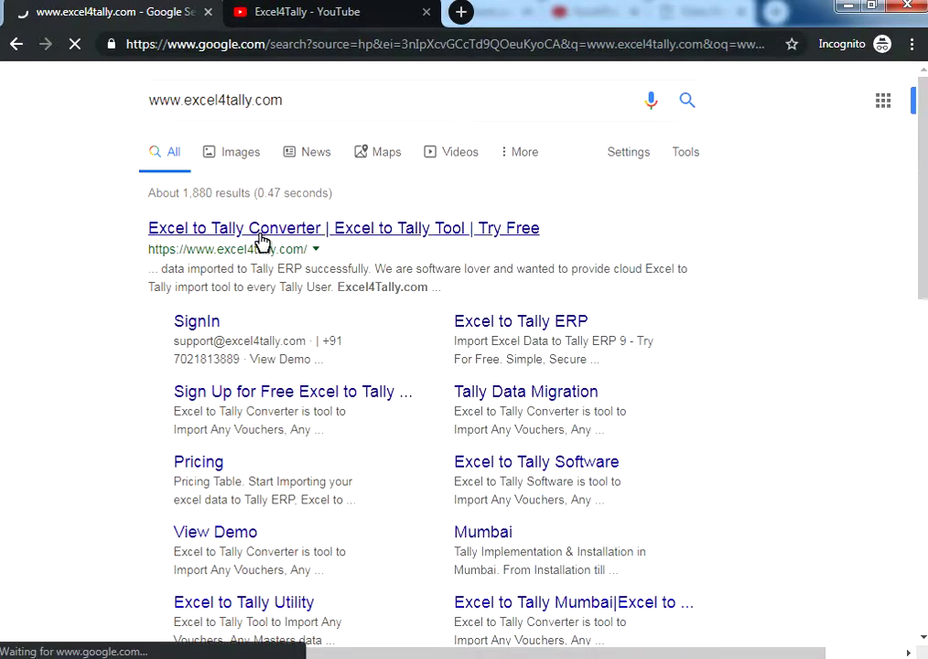
click(272, 241)
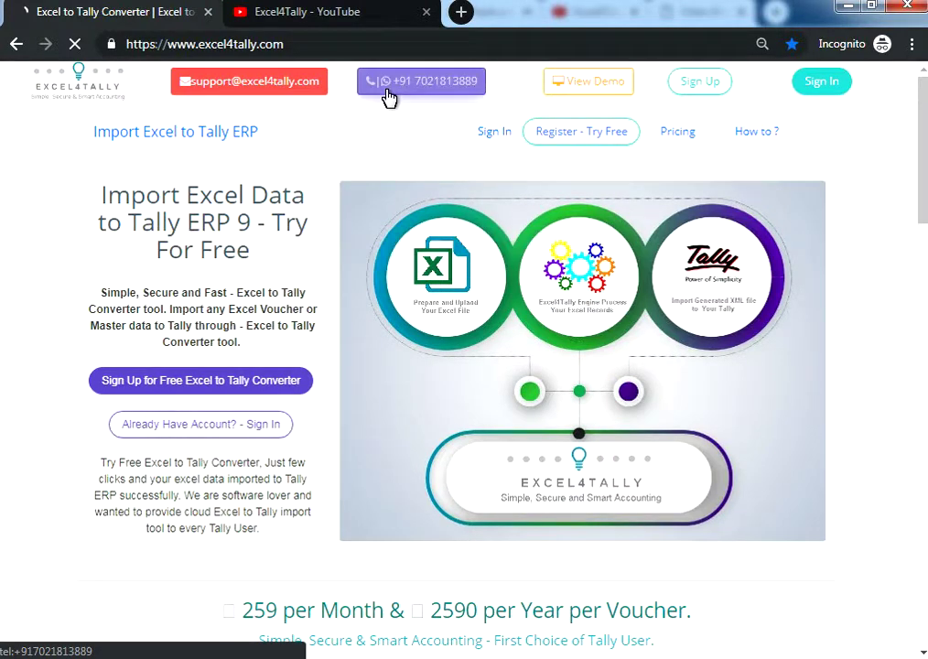
Step: Switch to the open Excel4Tally YouTube channel and try to subscribe to it
click(338, 17)
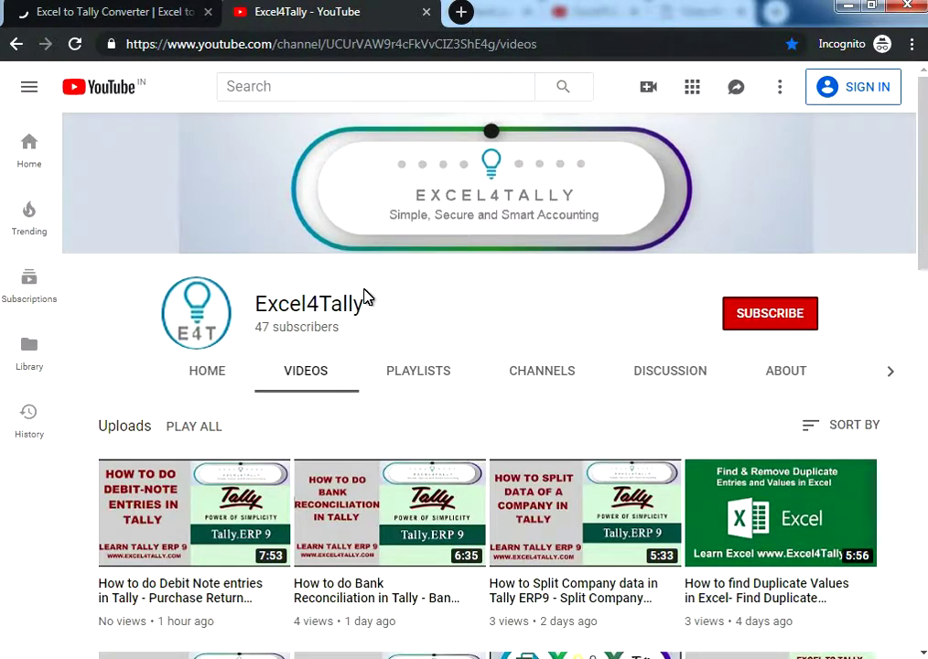
drag(370, 310, 278, 305)
click(264, 304)
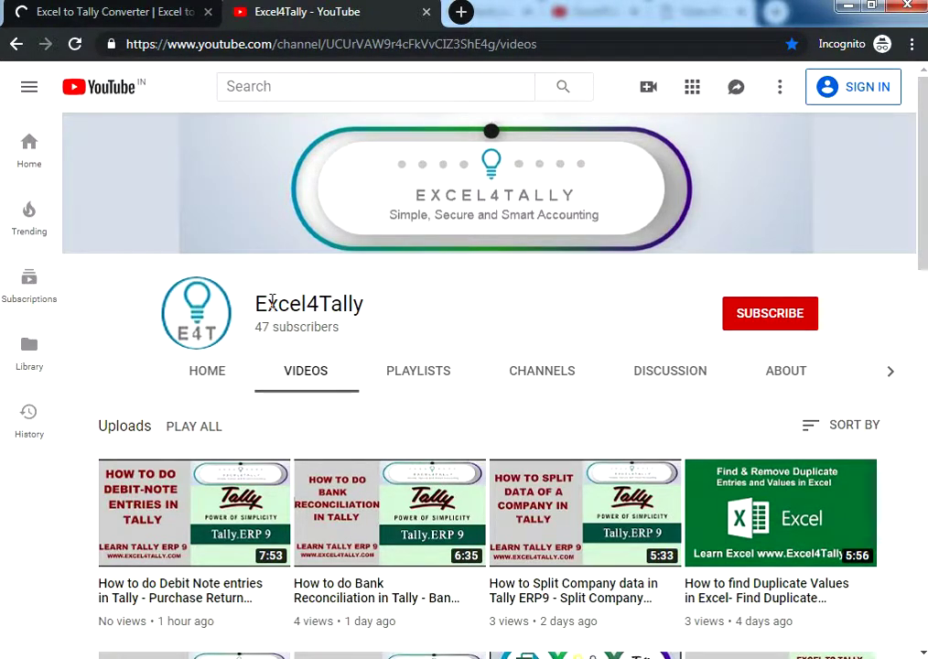
click(770, 313)
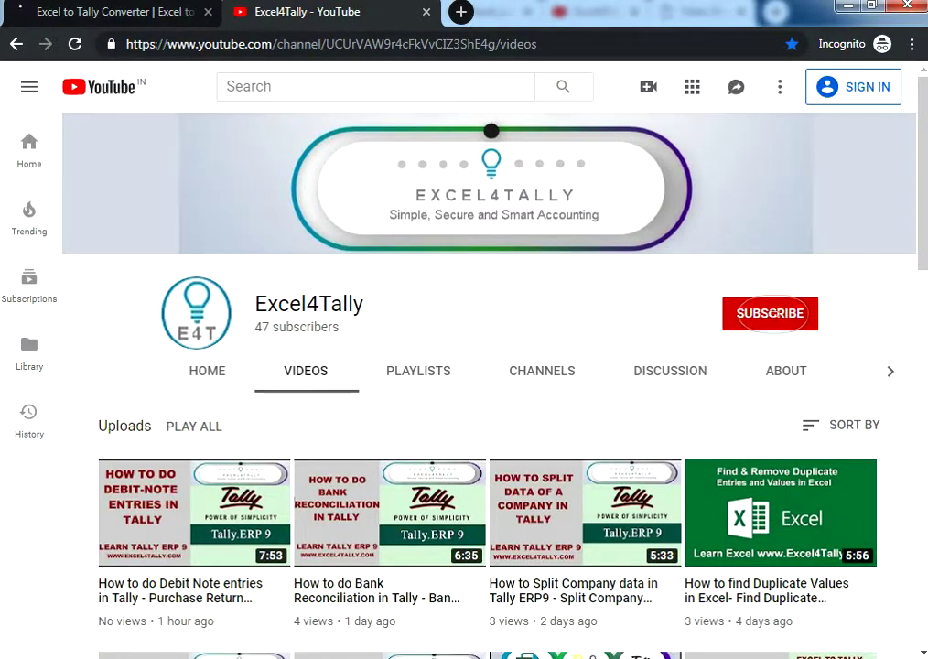
click(766, 328)
Step: Look through the Excel4Tally channel's uploaded videos on Tally and Excel
click(918, 232)
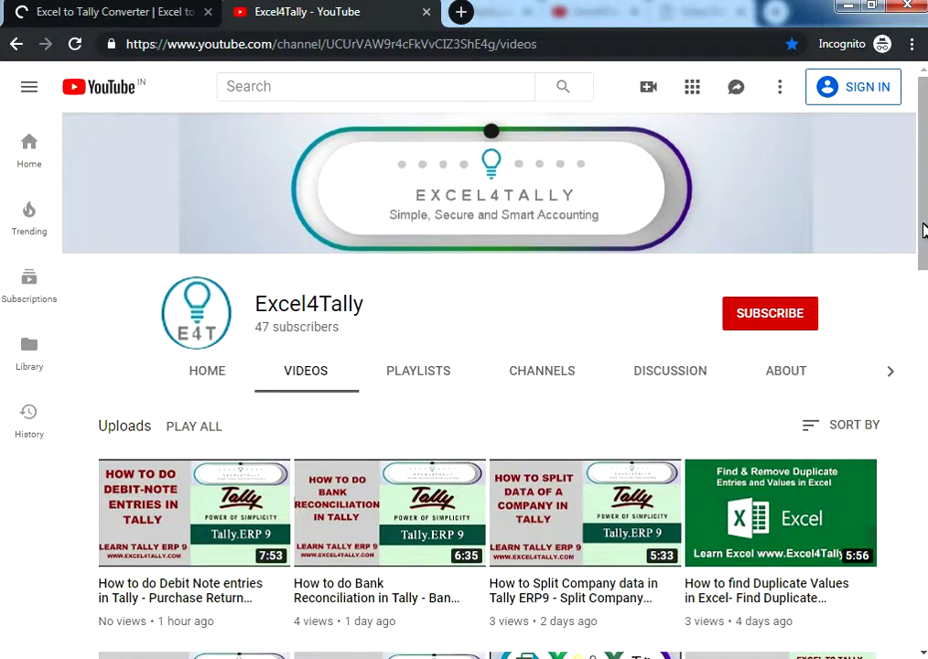
scroll(918, 233, down, 2)
scroll(673, 446, down, 3)
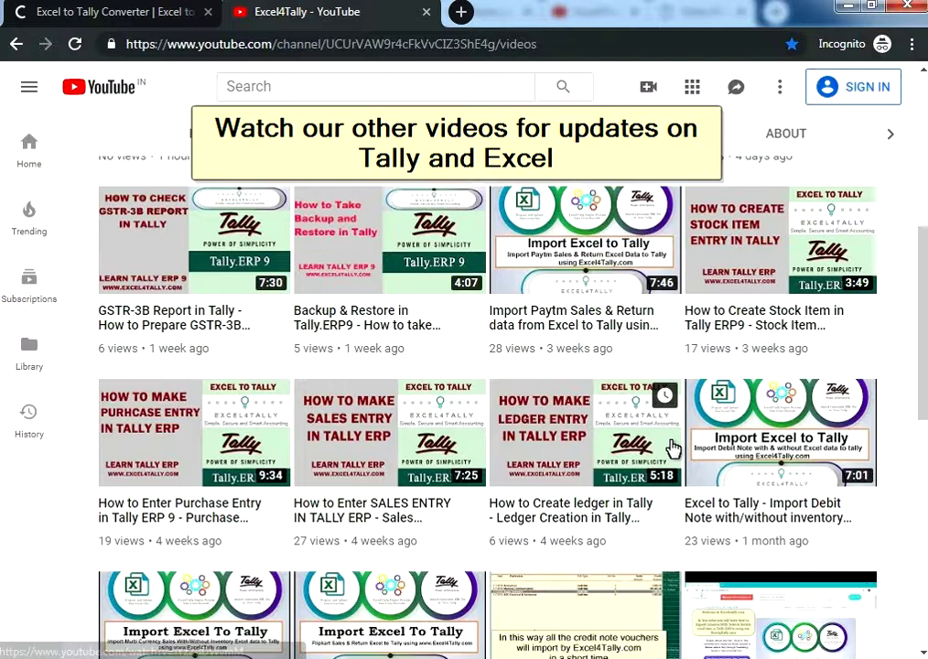
scroll(673, 445, down, 9)
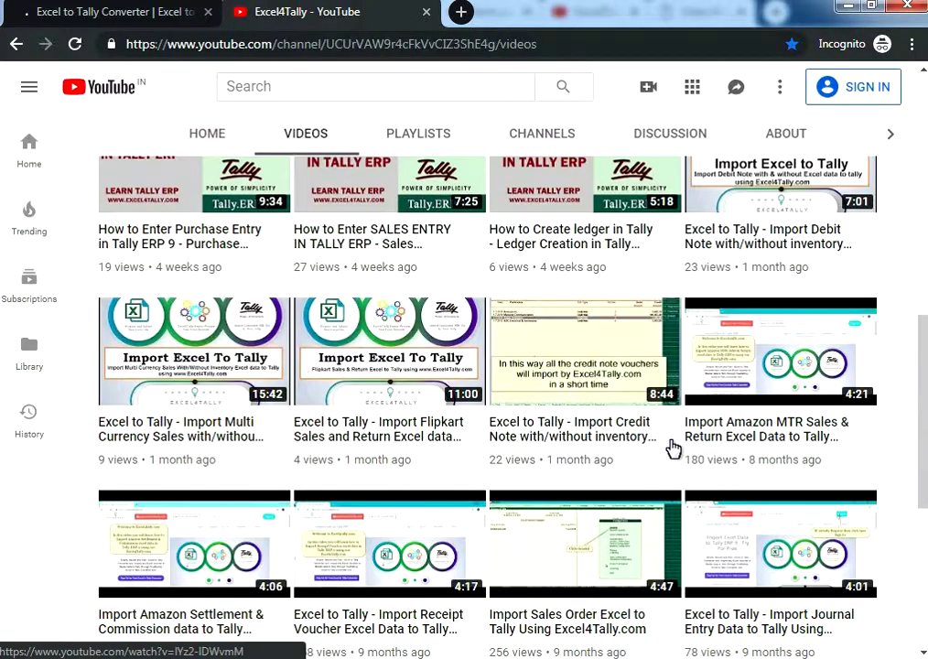
scroll(673, 446, up, 5)
scroll(673, 445, up, 8)
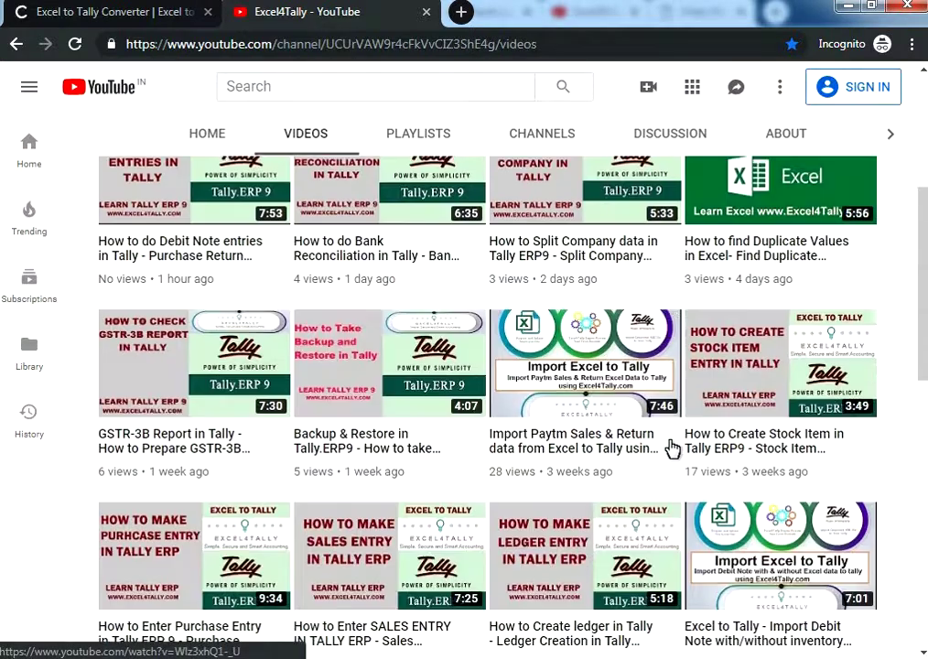